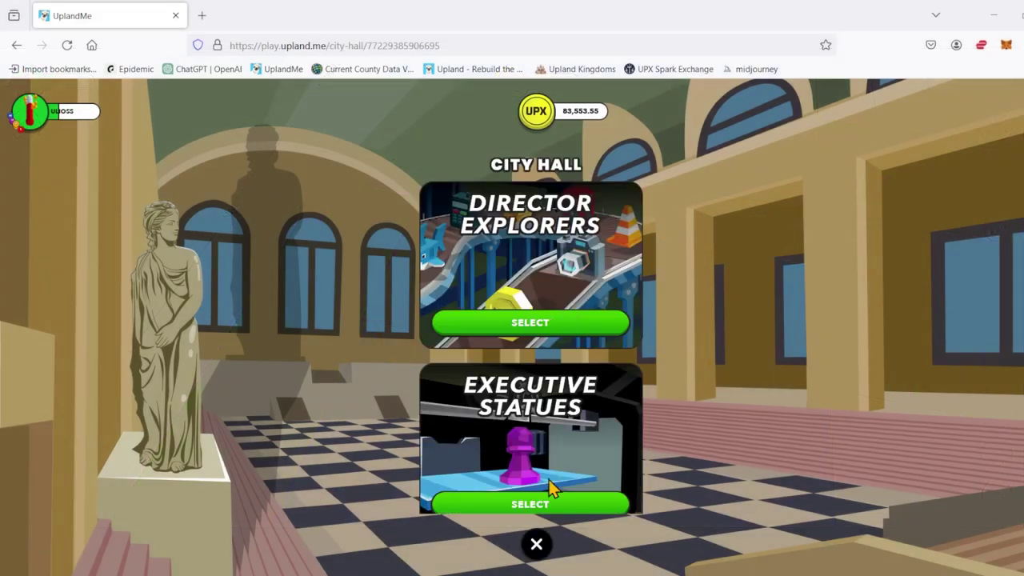
Step: Open the Metaventure Application in City Hall, apply, and agree to the monthly Venture Dues
{"action": "scroll", "coordinate": [550, 473], "scroll_direction": "down", "scroll_amount": 2}
{"action": "scroll", "coordinate": [551, 473], "scroll_direction": "down", "scroll_amount": 1}
{"action": "left_click", "coordinate": [549, 475]}
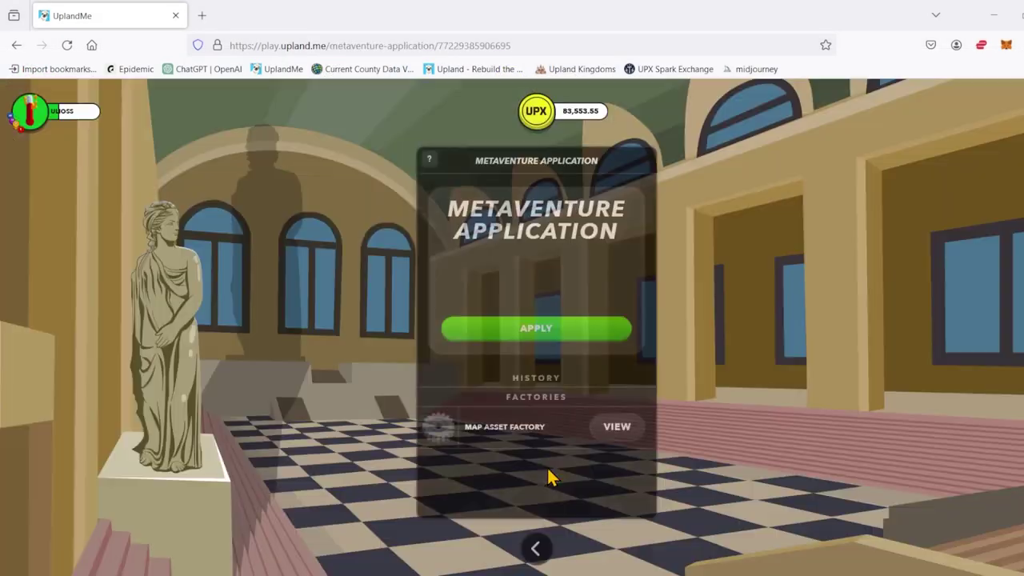
{"action": "left_click", "coordinate": [546, 332]}
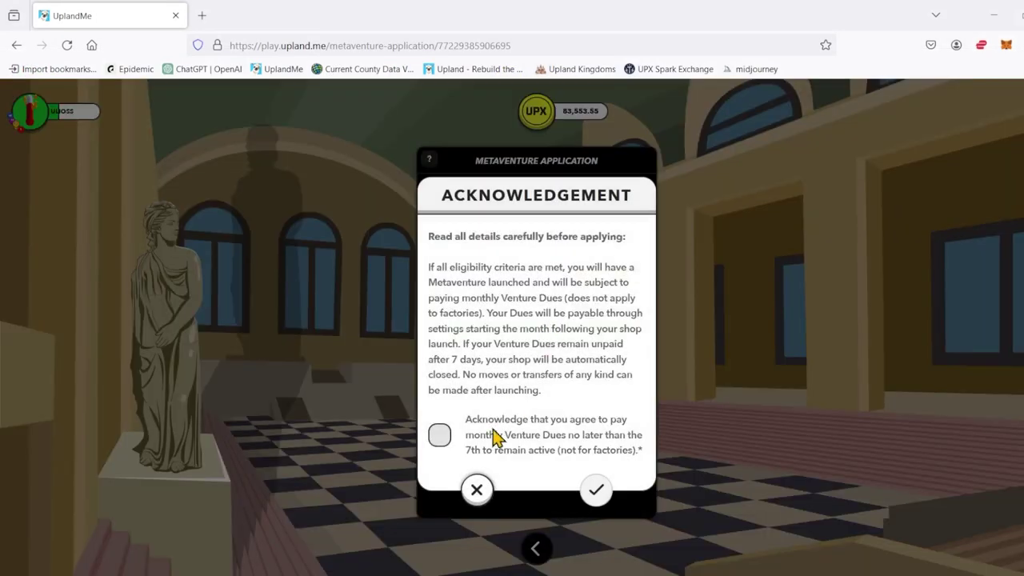
{"action": "left_click", "coordinate": [446, 441]}
Step: Confirm the terms and advance past the pre-filled name and description to image upload
{"action": "left_click", "coordinate": [595, 489]}
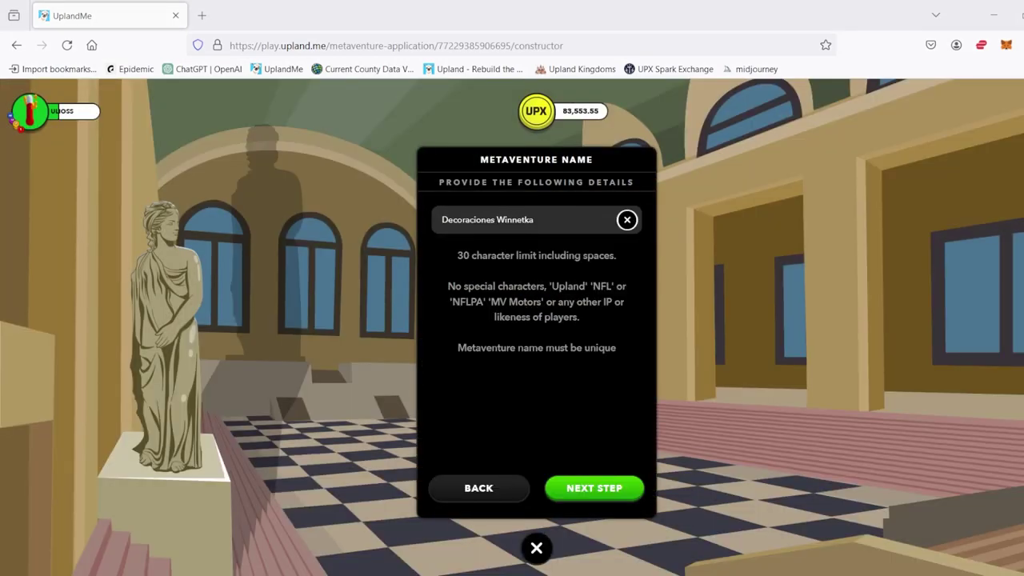
{"action": "key", "text": "Return"}
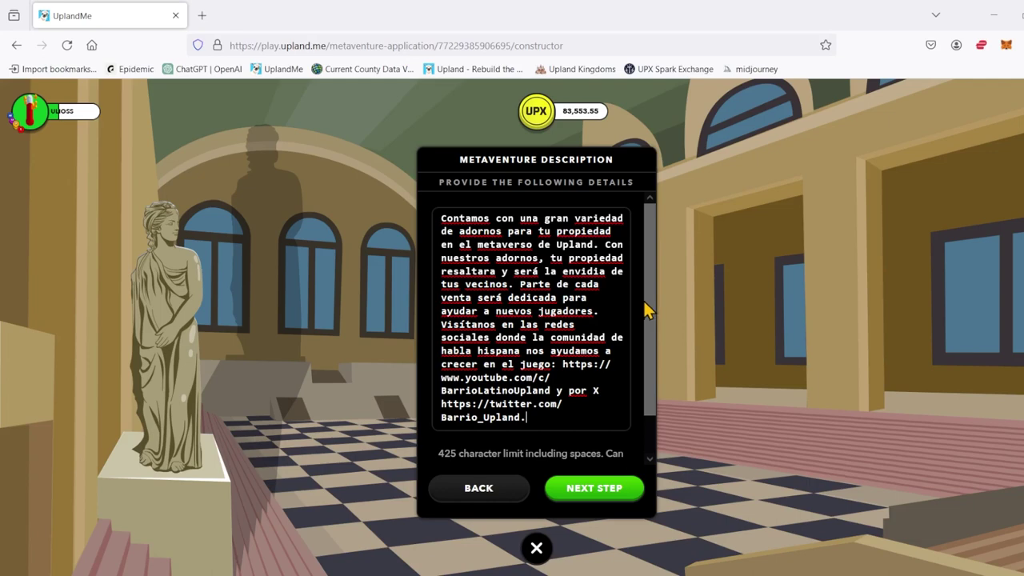
{"action": "left_click", "coordinate": [616, 491]}
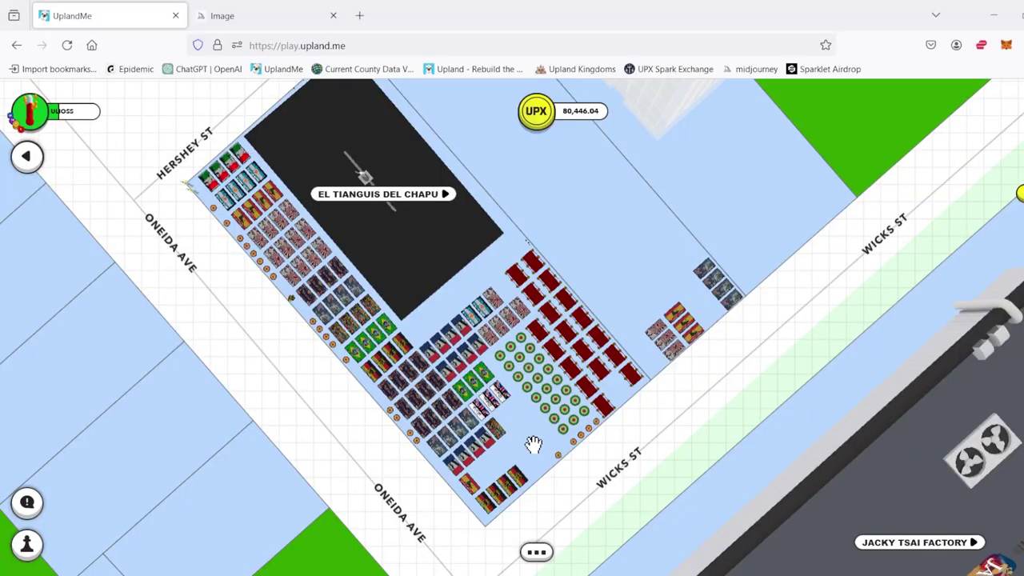
Step: View the Wicks St and Tuxford St property cards, then close them
{"action": "scroll", "coordinate": [533, 444], "scroll_direction": "down", "scroll_amount": 5}
{"action": "left_click", "coordinate": [539, 453]}
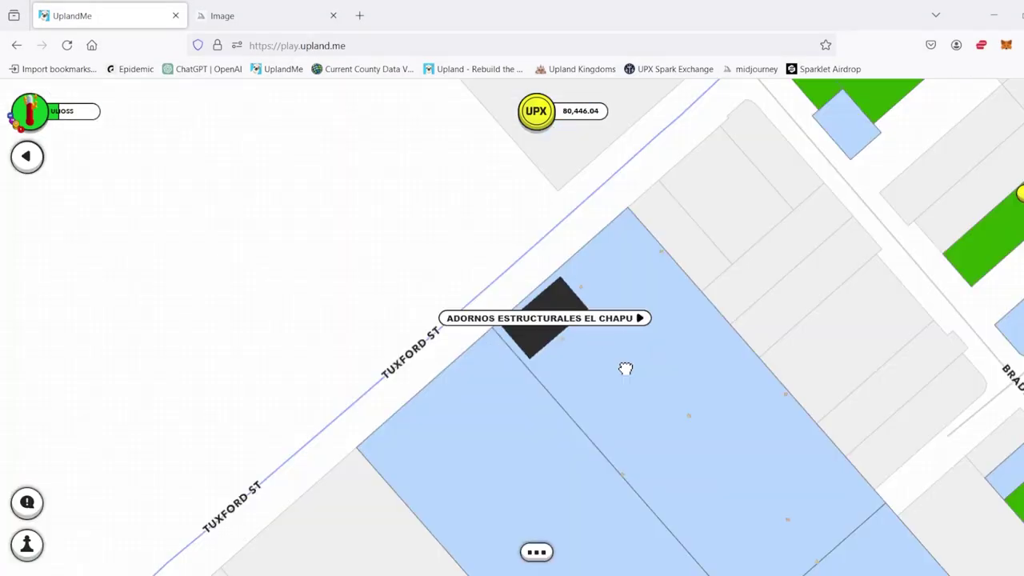
{"action": "left_click", "coordinate": [624, 371]}
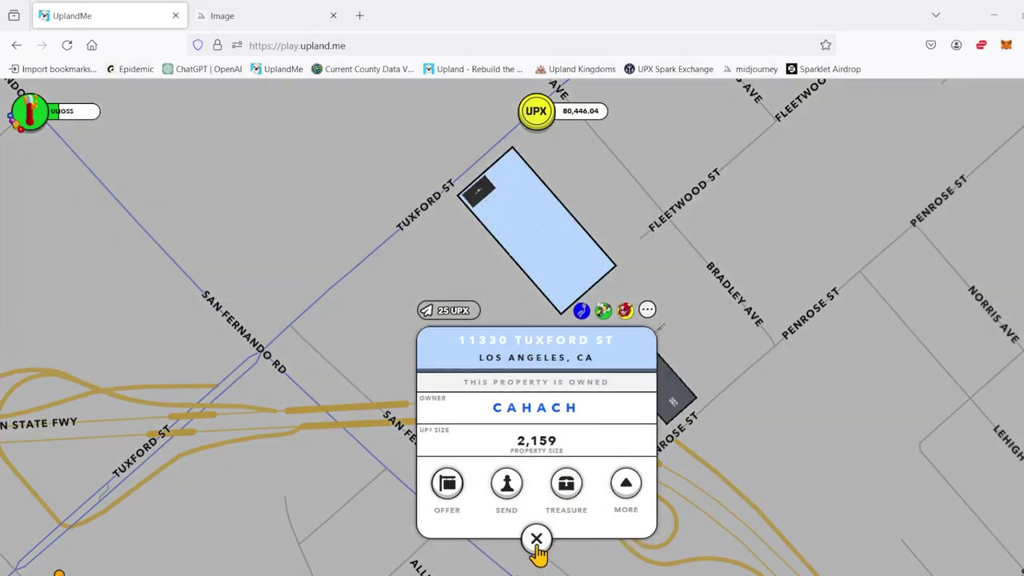
{"action": "left_click", "coordinate": [537, 540]}
Step: Browse El Tianguis del Chapu's country-flag carpets priced at 12,075 UPX or $8.40
{"action": "left_click", "coordinate": [560, 343]}
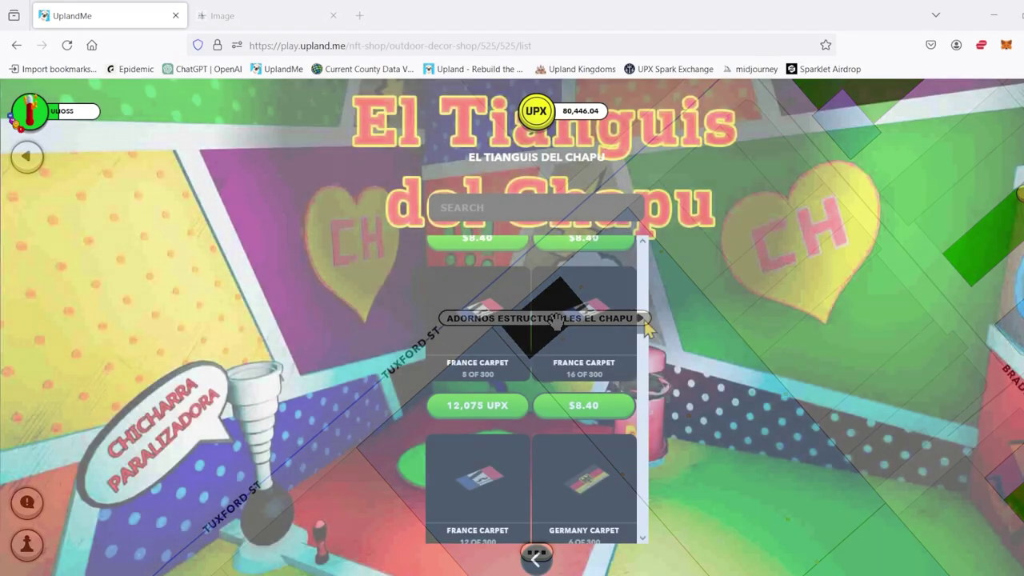
{"action": "scroll", "coordinate": [647, 336], "scroll_direction": "down", "scroll_amount": 5}
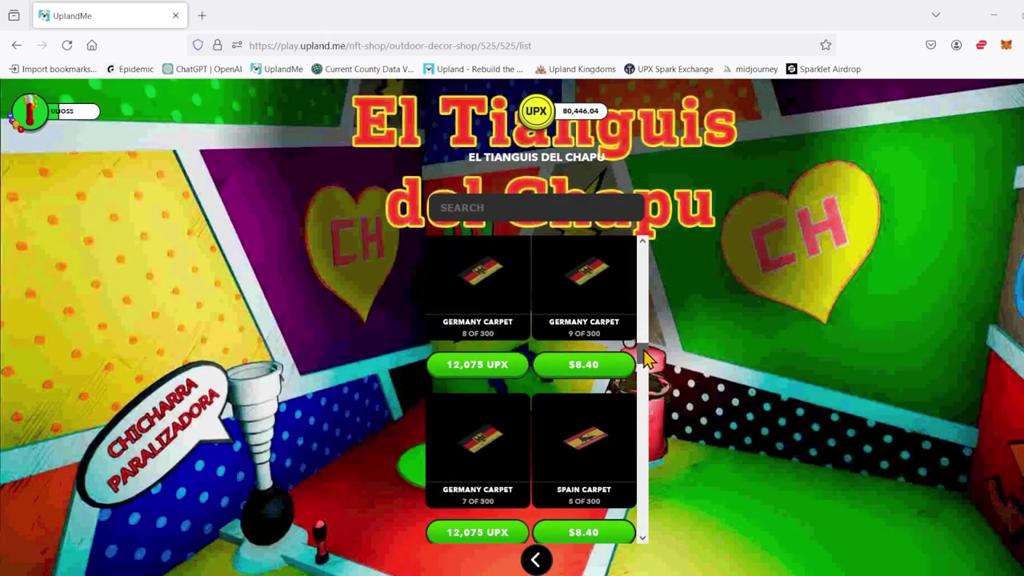
{"action": "scroll", "coordinate": [646, 360], "scroll_direction": "down", "scroll_amount": 2}
{"action": "scroll", "coordinate": [646, 369], "scroll_direction": "down", "scroll_amount": 1}
{"action": "scroll", "coordinate": [648, 380], "scroll_direction": "down", "scroll_amount": 2}
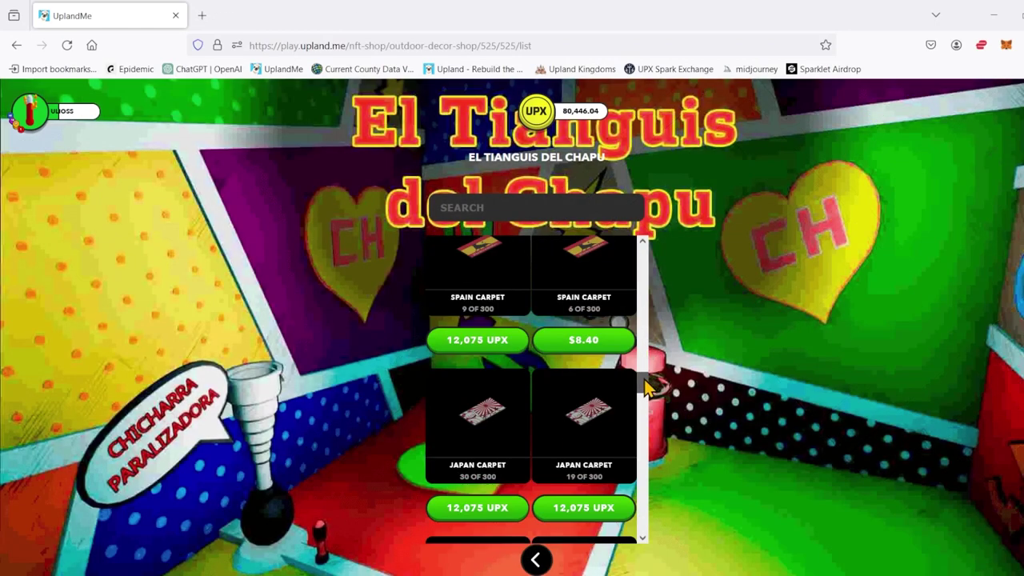
{"action": "left_click_drag", "start_coordinate": [645, 388], "coordinate": [649, 487]}
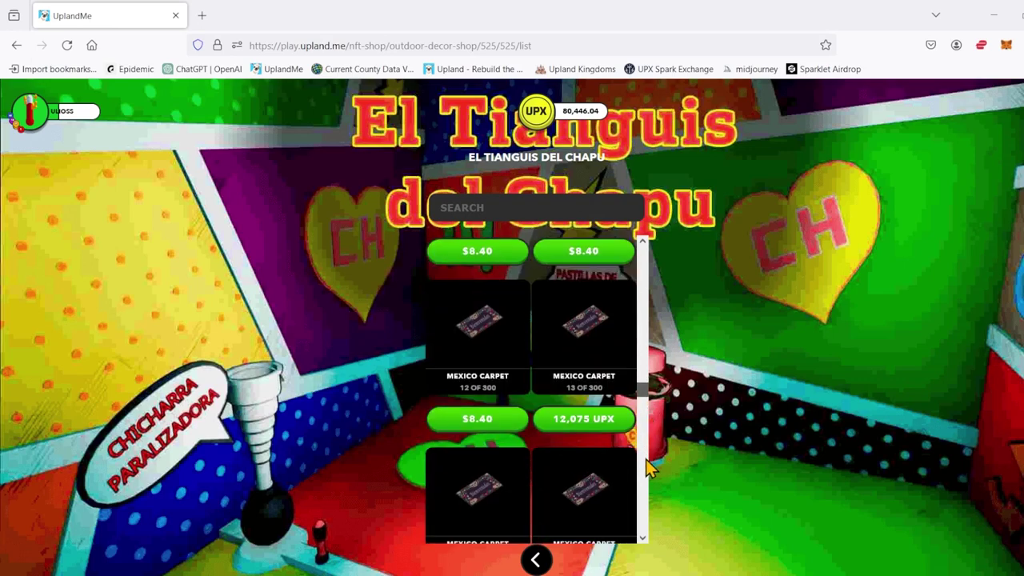
{"action": "scroll", "coordinate": [647, 479], "scroll_direction": "down", "scroll_amount": 2}
{"action": "scroll", "coordinate": [647, 482], "scroll_direction": "down", "scroll_amount": 2}
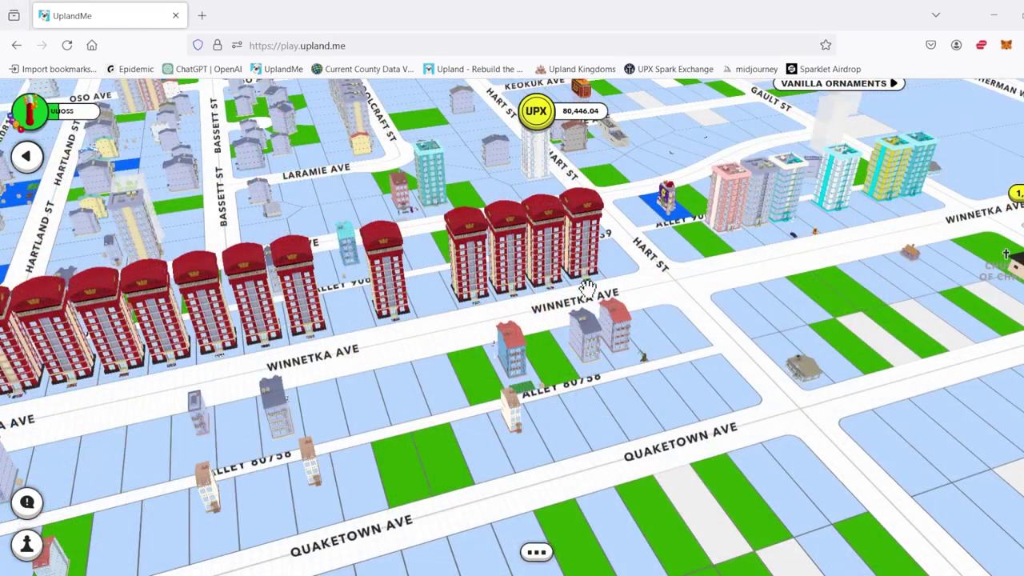
Step: Zoom and pan past Winnetka Ave's red-roofed buildings to City Hall on N Main St
{"action": "scroll", "coordinate": [587, 287], "scroll_direction": "up", "scroll_amount": 3}
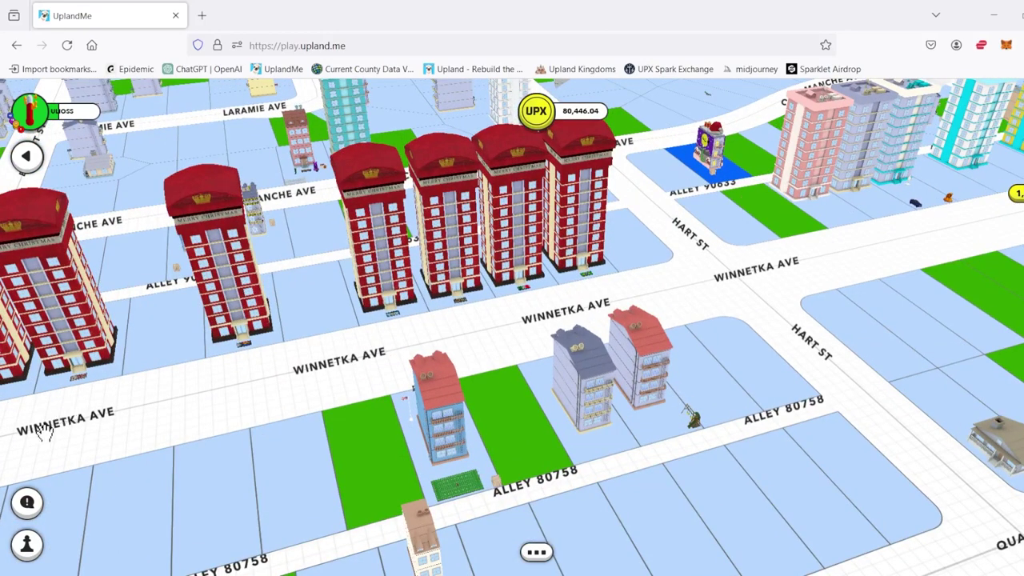
{"action": "mouse_move", "coordinate": [46, 433]}
{"action": "left_mouse_down"}
{"action": "mouse_move", "coordinate": [322, 397]}
{"action": "mouse_move", "coordinate": [521, 393]}
{"action": "mouse_move", "coordinate": [666, 364]}
{"action": "left_mouse_up"}
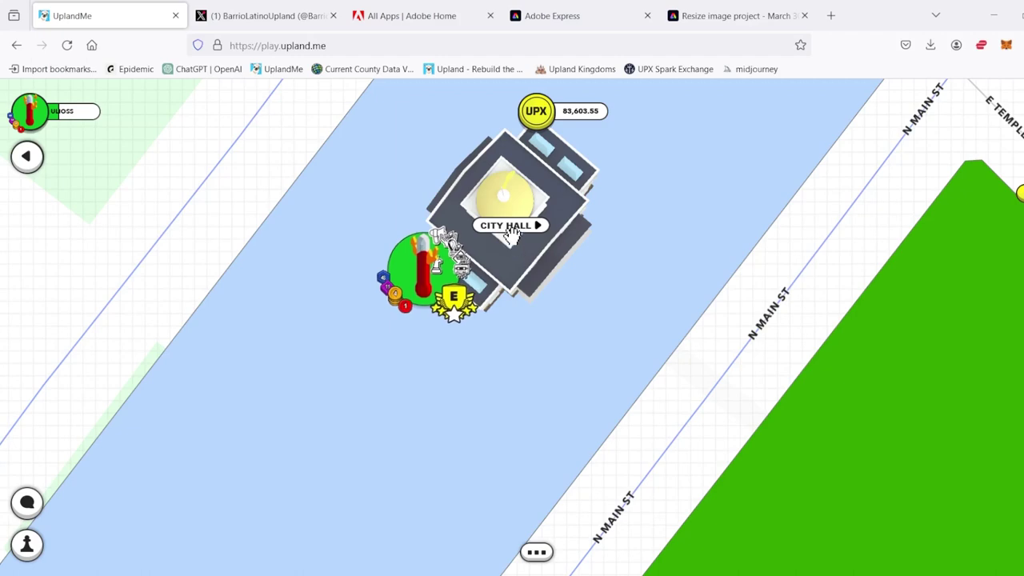
Step: Enter City Hall, apply for a Metaventure, and accept the monthly Venture Dues acknowledgement
{"action": "left_click", "coordinate": [513, 236]}
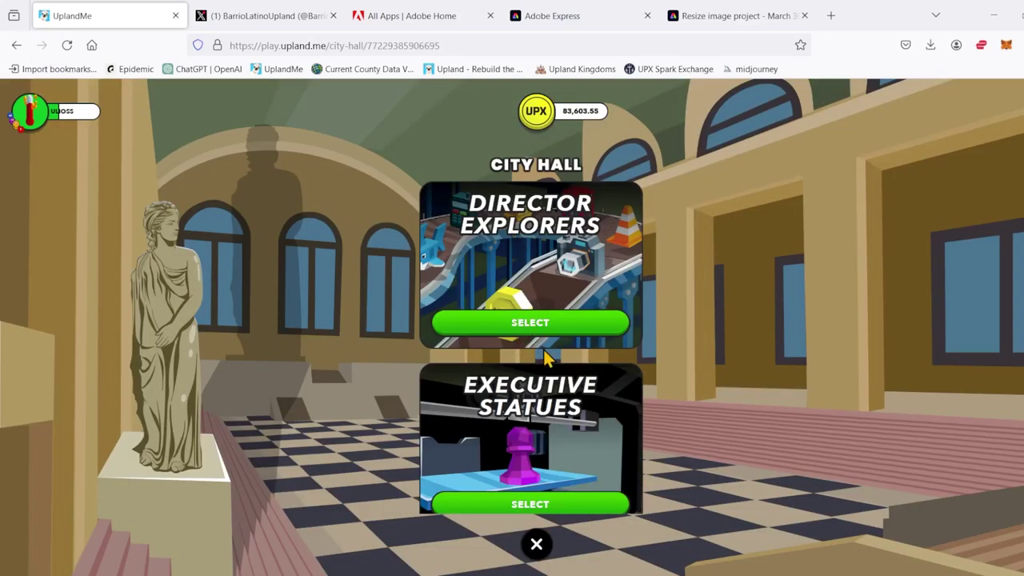
{"action": "scroll", "coordinate": [543, 349], "scroll_direction": "down", "scroll_amount": 2}
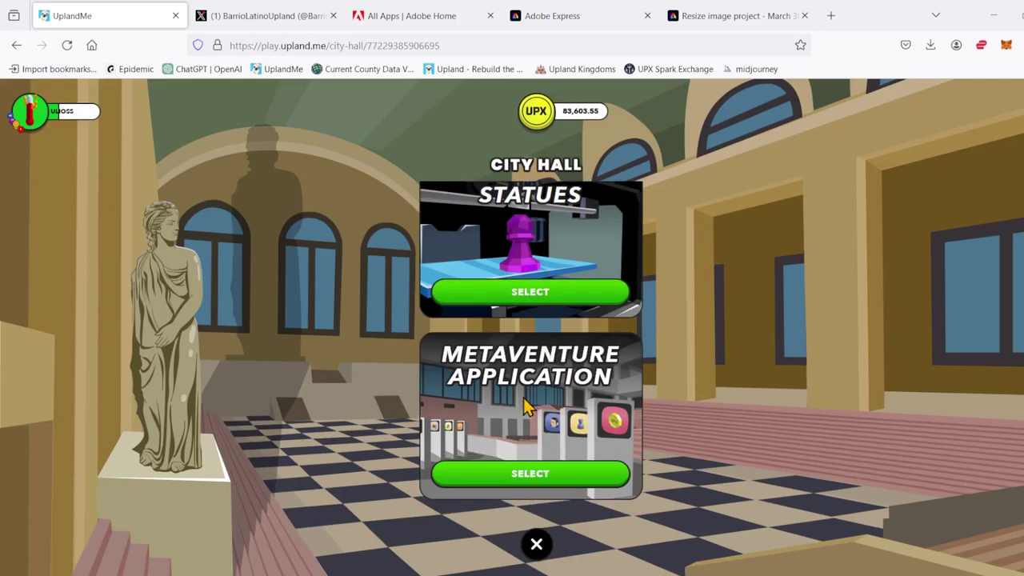
{"action": "left_click", "coordinate": [539, 479]}
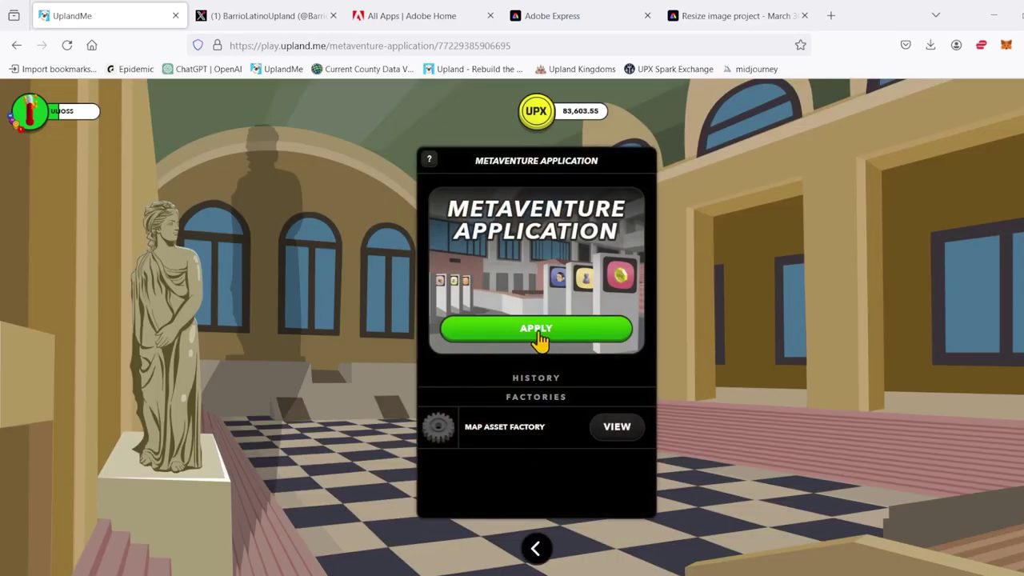
{"action": "left_click", "coordinate": [541, 340]}
{"action": "left_click", "coordinate": [439, 434]}
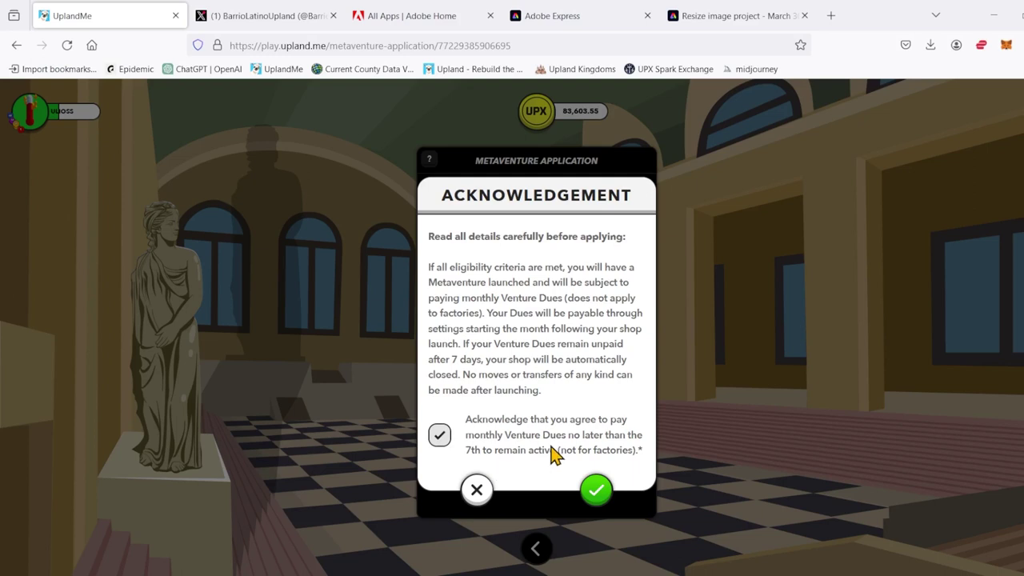
{"action": "left_click", "coordinate": [596, 491]}
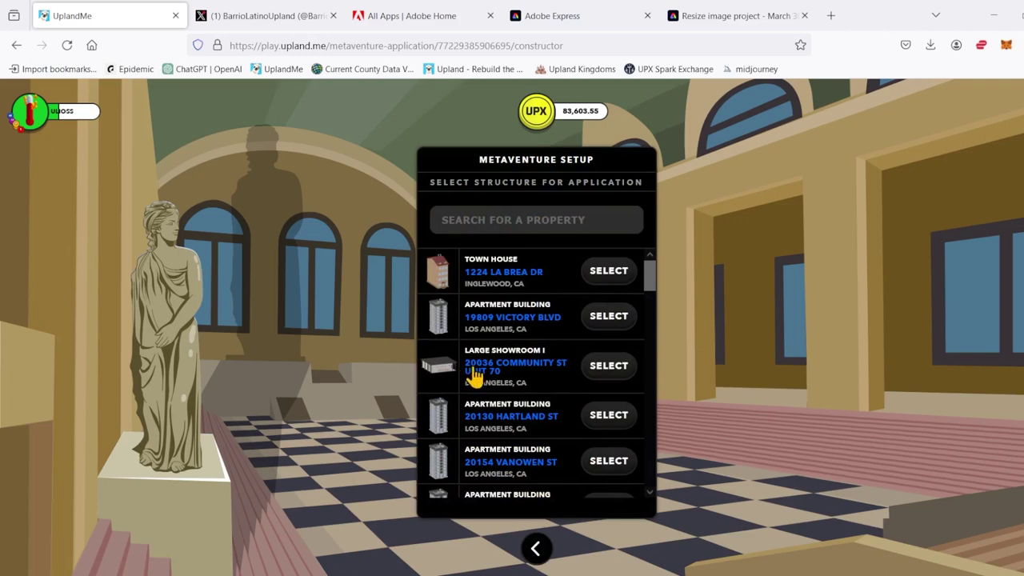
Step: Select and confirm the Large Showroom I property for the Metaventure
{"action": "scroll", "coordinate": [640, 304], "scroll_direction": "down", "scroll_amount": 1}
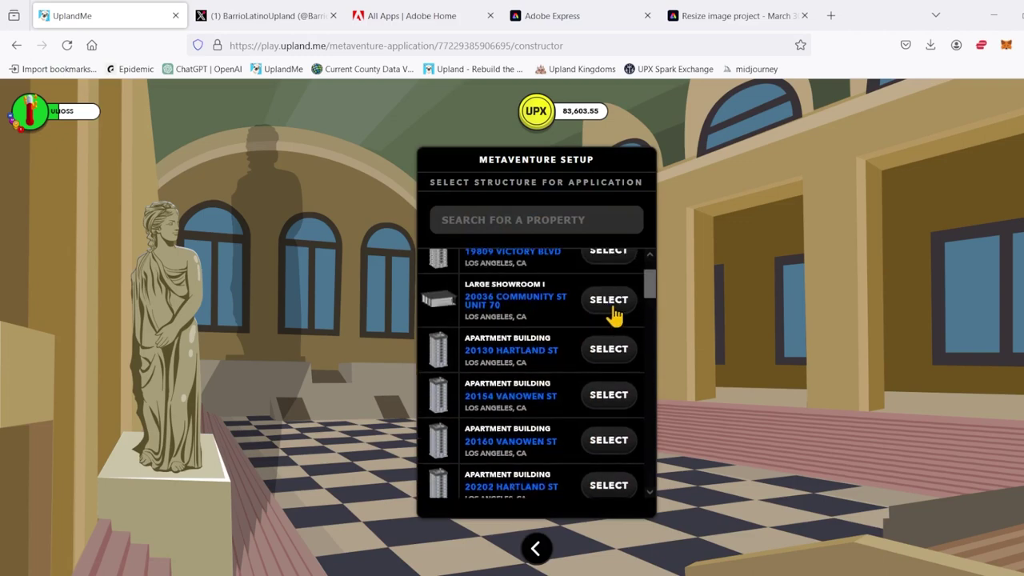
{"action": "left_click", "coordinate": [612, 308]}
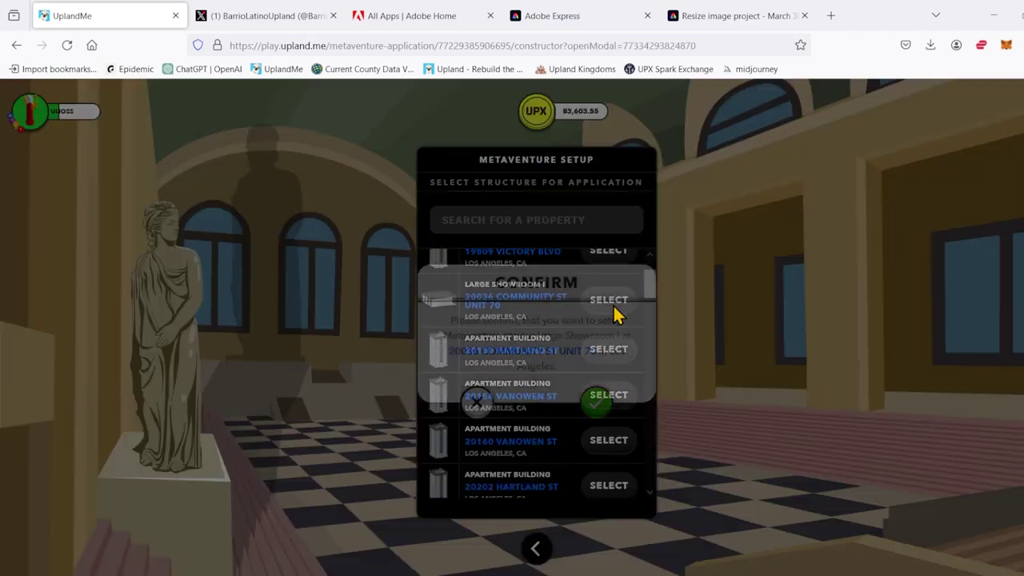
{"action": "left_click", "coordinate": [596, 403]}
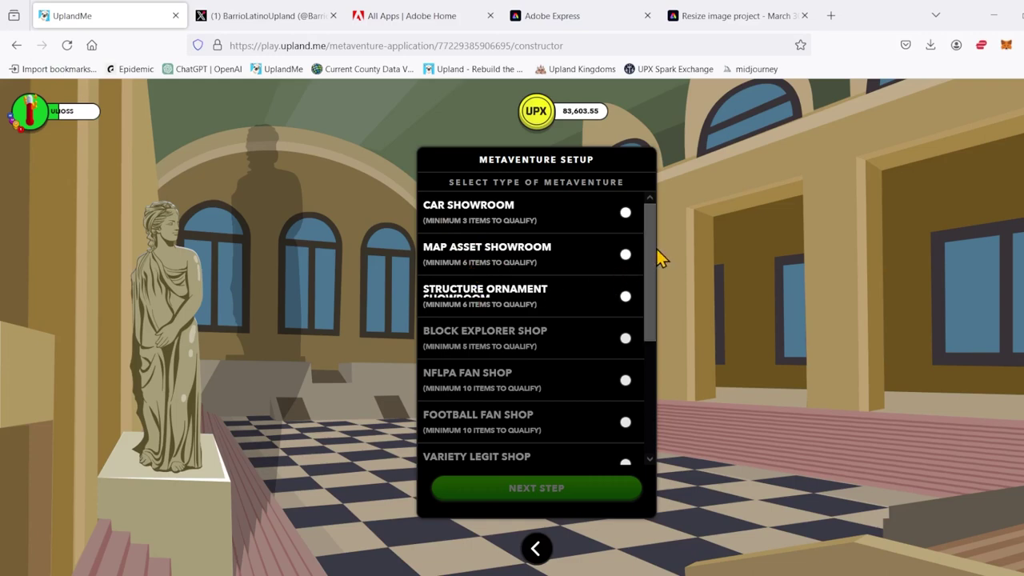
Step: Choose Map Asset Showroom as the Metaventure type and continue to naming
{"action": "scroll", "coordinate": [657, 264], "scroll_direction": "down", "scroll_amount": 1}
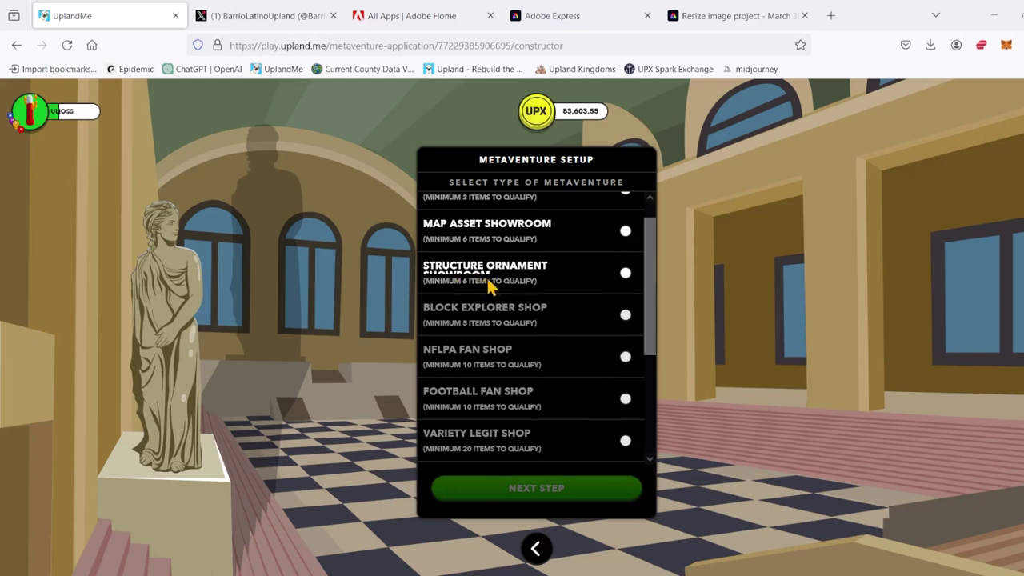
{"action": "left_click", "coordinate": [626, 231]}
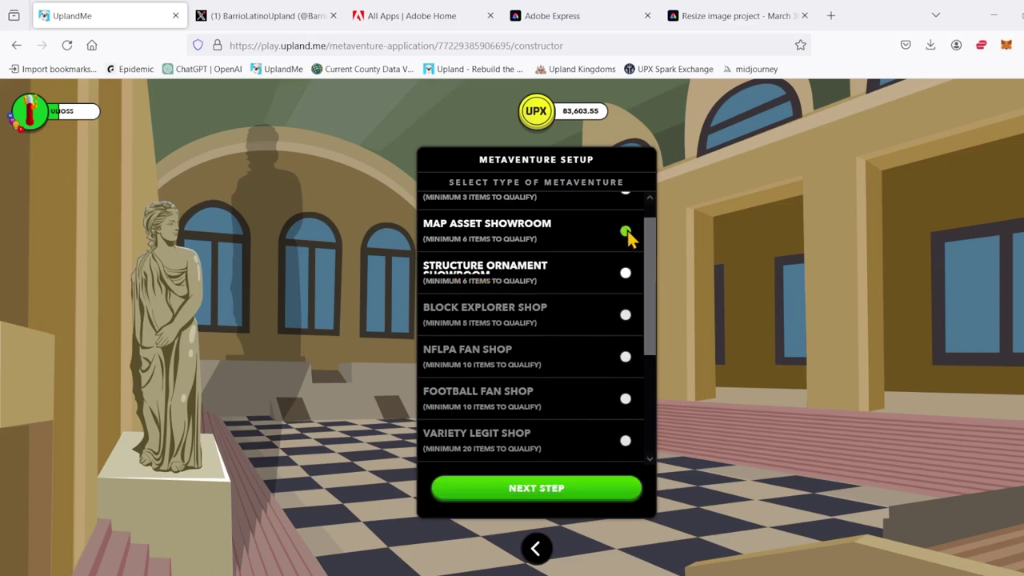
{"action": "left_click", "coordinate": [530, 488]}
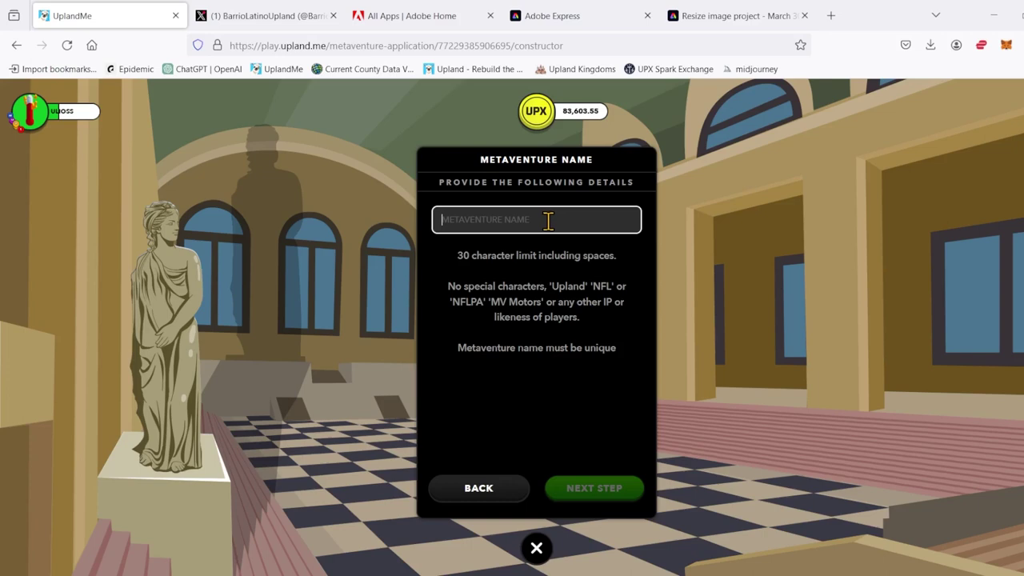
Step: Name the Metaventure 'Showroom del Barrio' and continue to the description
{"action": "type", "text": "Show"}
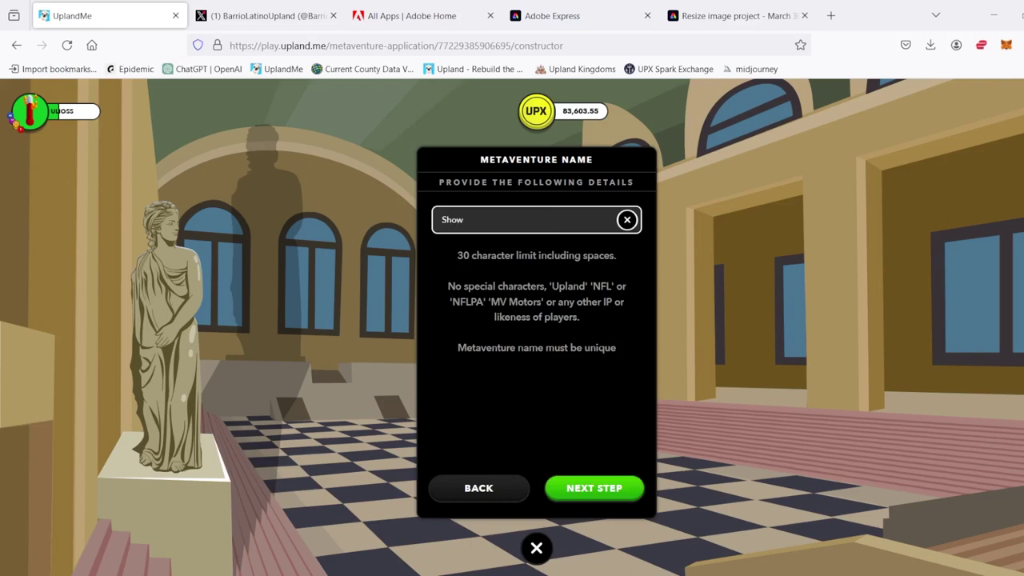
{"action": "type", "text": "room del Barri"}
{"action": "type", "text": "o"}
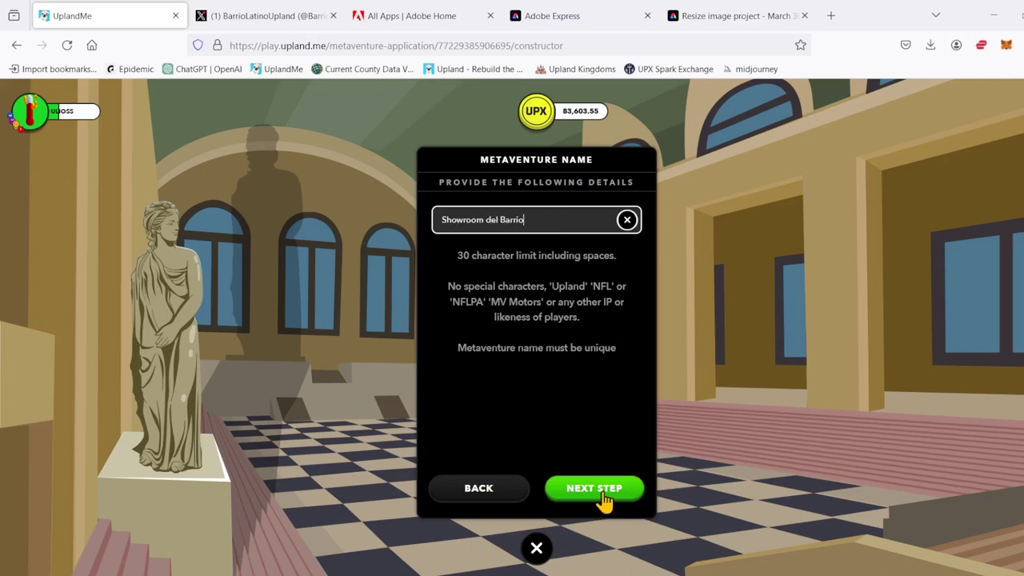
{"action": "left_click", "coordinate": [601, 490]}
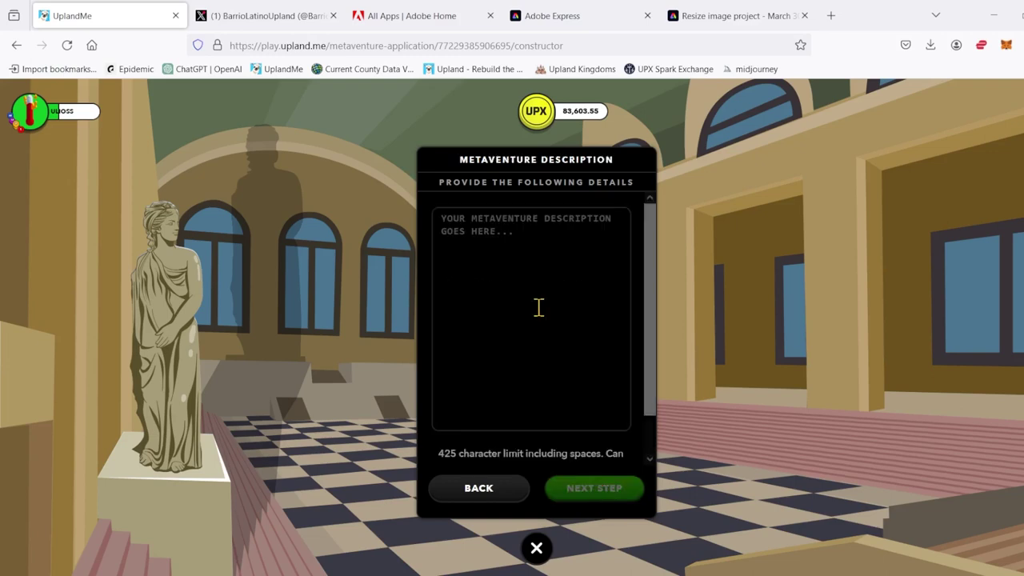
Step: Paste the Spanish welcome sentence ending 'buenas ofertas todos los días.' into the description
{"action": "left_click", "coordinate": [539, 307]}
{"action": "type", "text": "Bienvenidos al showroom del barrio donde encontraran buenas ofertas todos los días."}
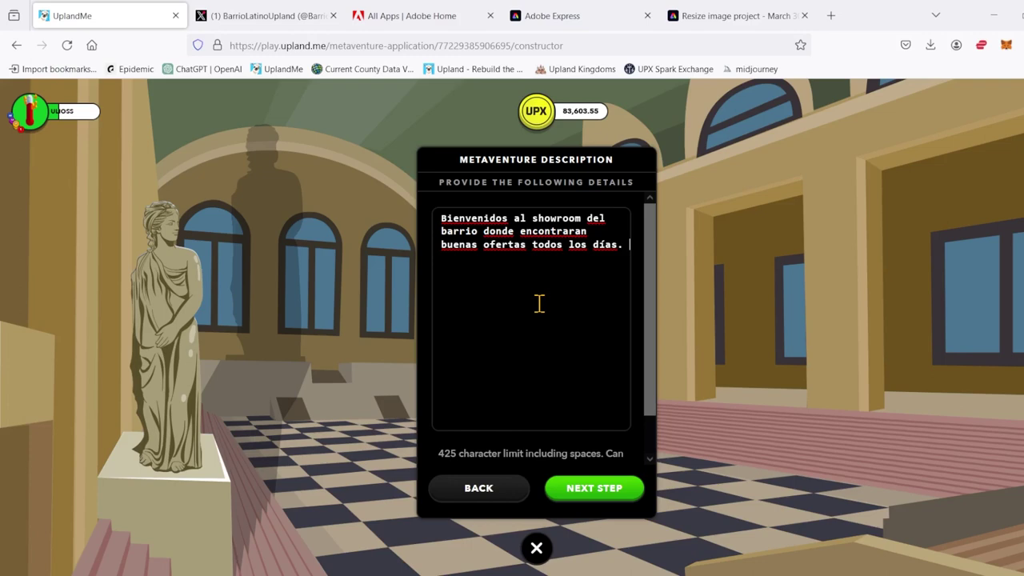
{"action": "scroll", "coordinate": [448, 423], "scroll_direction": "down", "scroll_amount": 1}
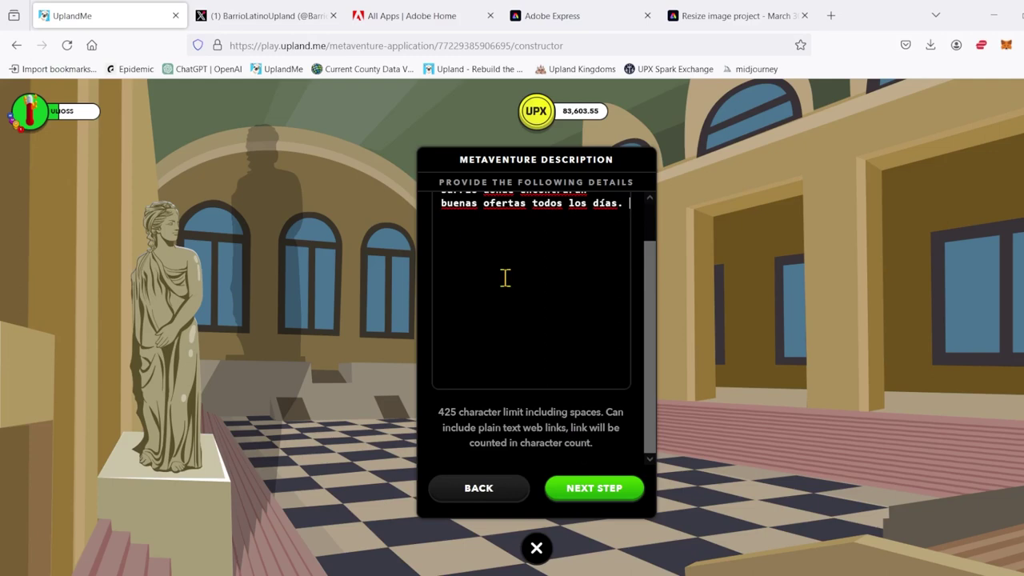
Step: Copy the Twitter profile's web address and return to the UplandMe tab
{"action": "left_click", "coordinate": [264, 17]}
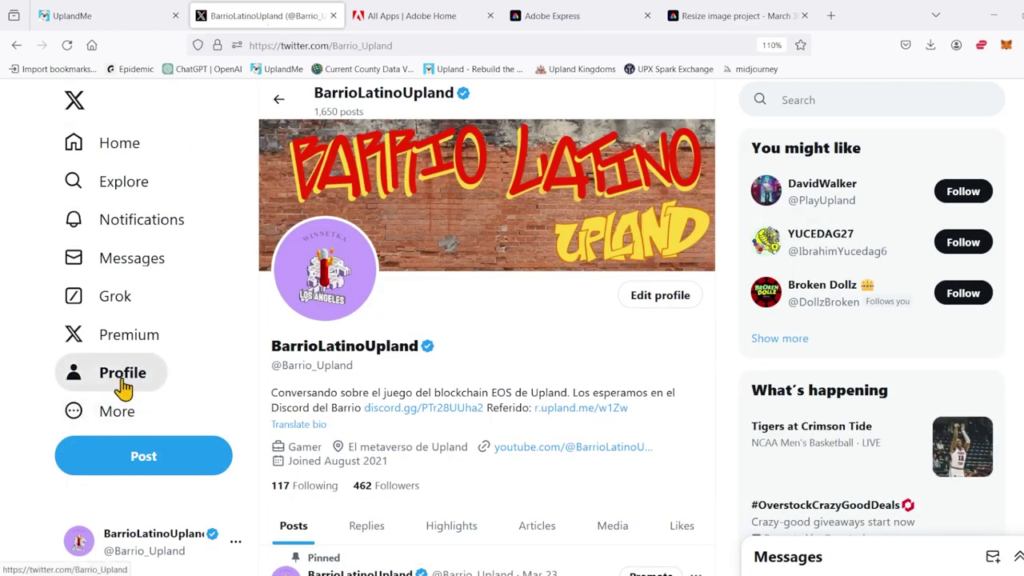
{"action": "left_click_drag", "start_coordinate": [400, 46], "coordinate": [256, 46]}
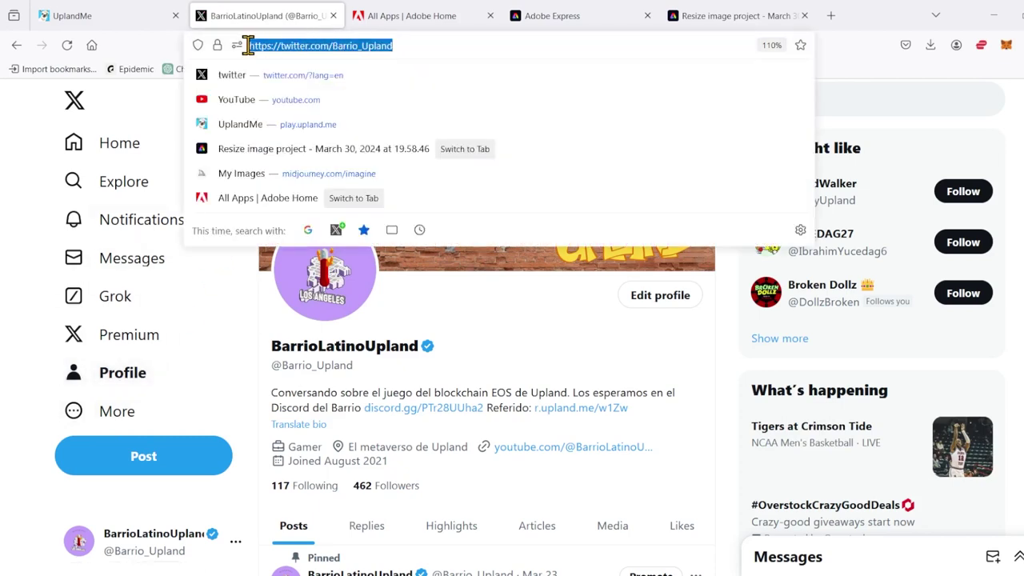
{"action": "left_click", "coordinate": [159, 17]}
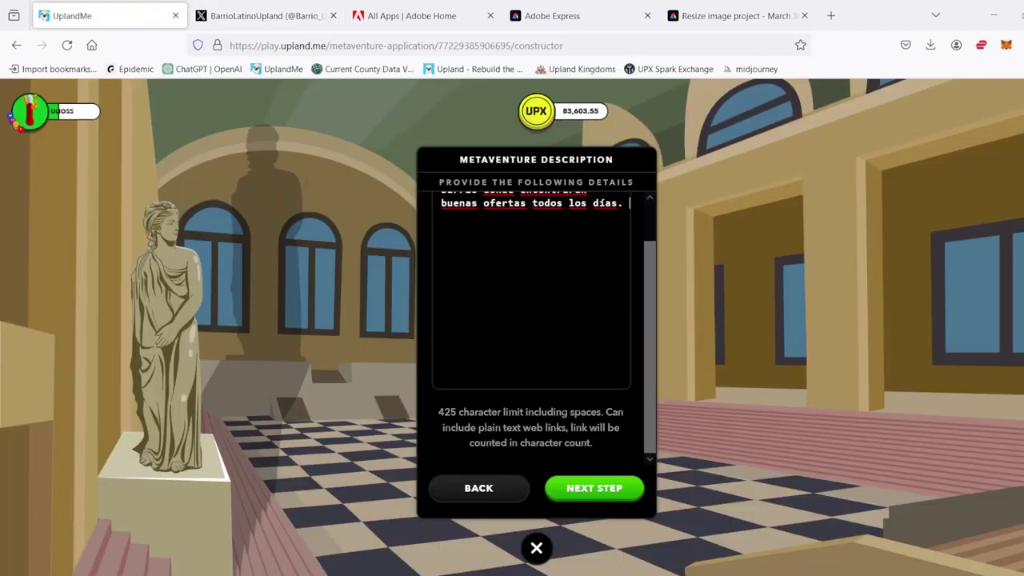
Step: Paste the Twitter profile URL after the welcome sentence in the description
{"action": "type", "text": "https://twitter.com/Barrio_Upland"}
{"action": "scroll", "coordinate": [558, 267], "scroll_direction": "up", "scroll_amount": 1}
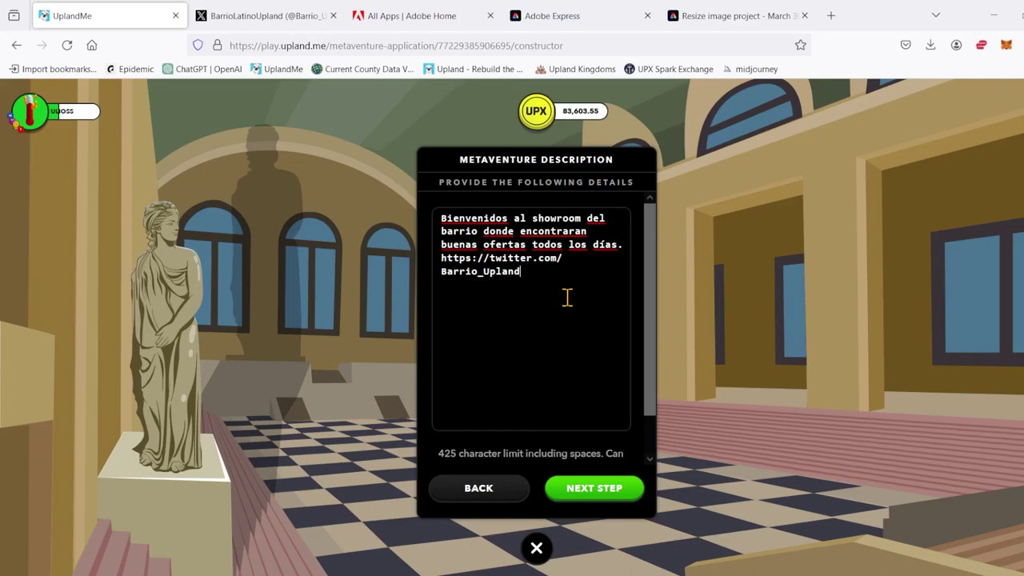
Step: Submit the completed Metaventure description and proceed to the images step
{"action": "left_click", "coordinate": [589, 496]}
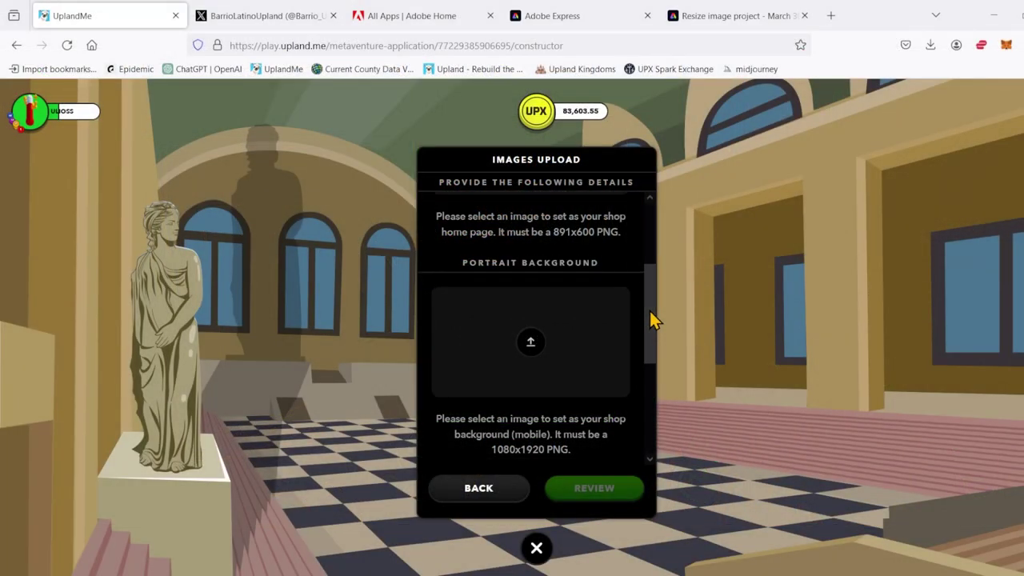
{"action": "scroll", "coordinate": [650, 318], "scroll_direction": "down", "scroll_amount": 1}
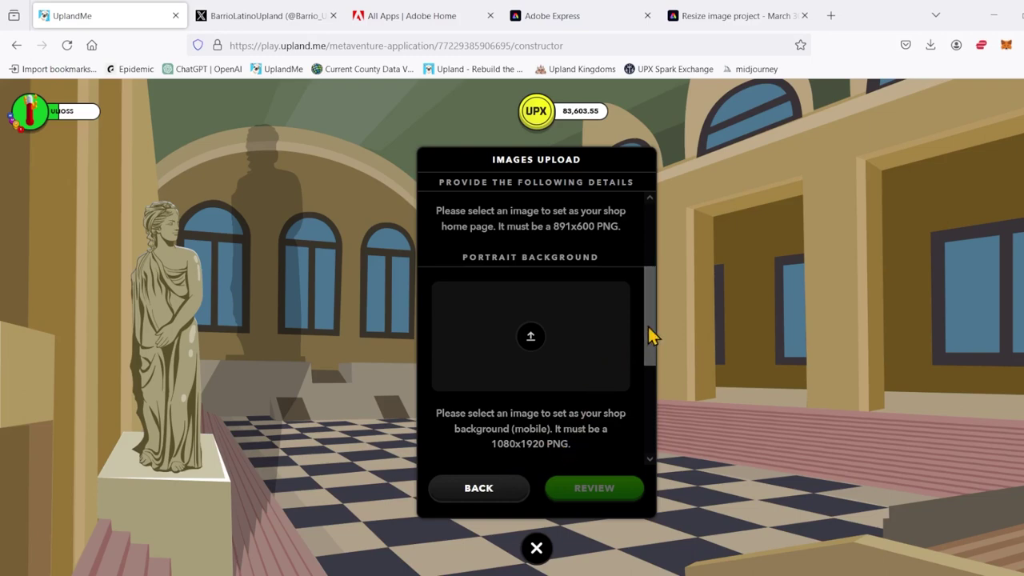
{"action": "left_click_drag", "start_coordinate": [647, 325], "coordinate": [650, 410]}
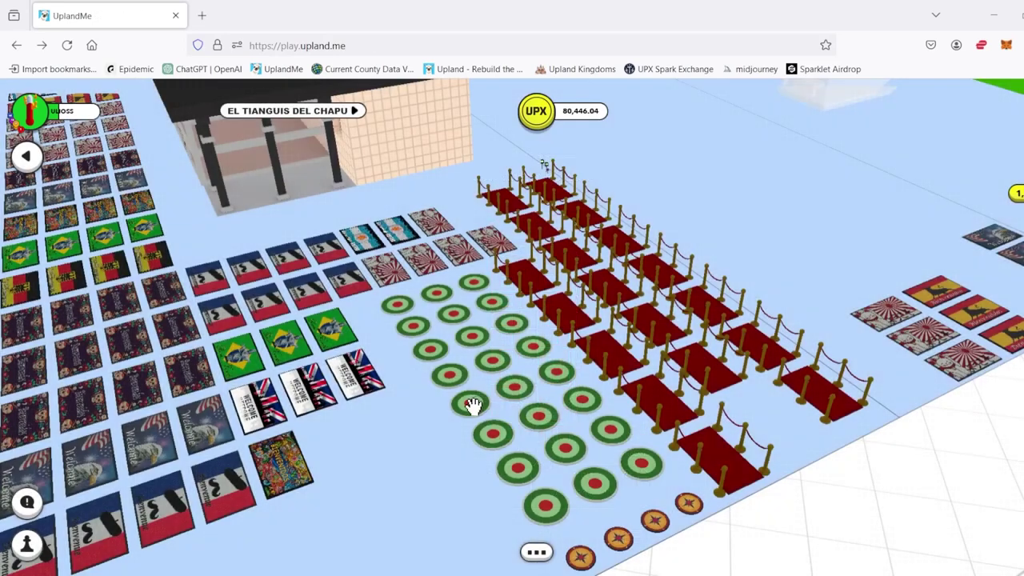
Step: Spin the green Tricolore Marker to view other angles, then rotate the Compass Marker disc
{"action": "left_click", "coordinate": [474, 406]}
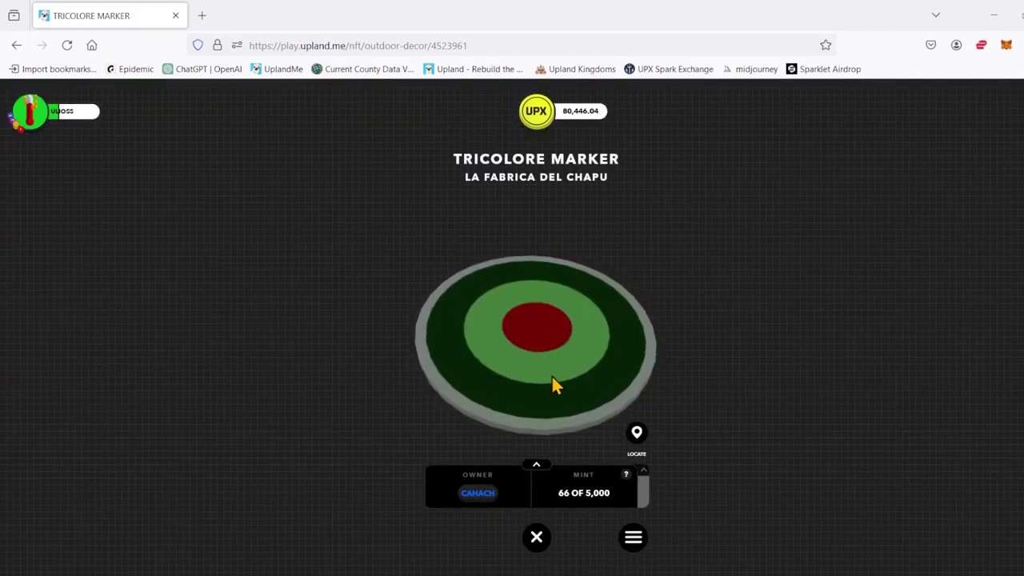
{"action": "mouse_move", "coordinate": [551, 374]}
{"action": "left_mouse_down"}
{"action": "mouse_move", "coordinate": [491, 343]}
{"action": "mouse_move", "coordinate": [603, 366]}
{"action": "mouse_move", "coordinate": [478, 367]}
{"action": "mouse_move", "coordinate": [563, 400]}
{"action": "left_mouse_up"}
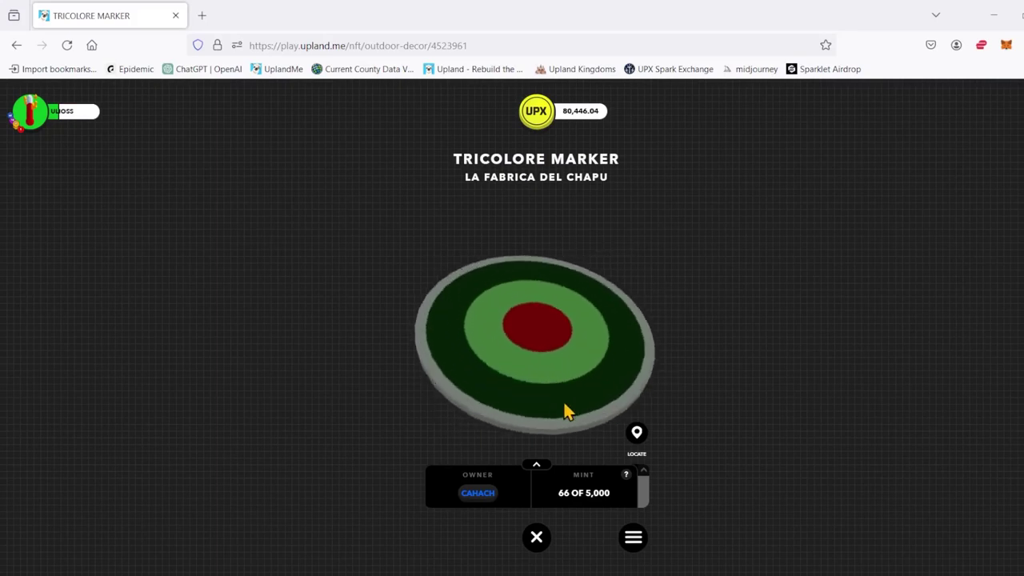
{"action": "left_click", "coordinate": [536, 544]}
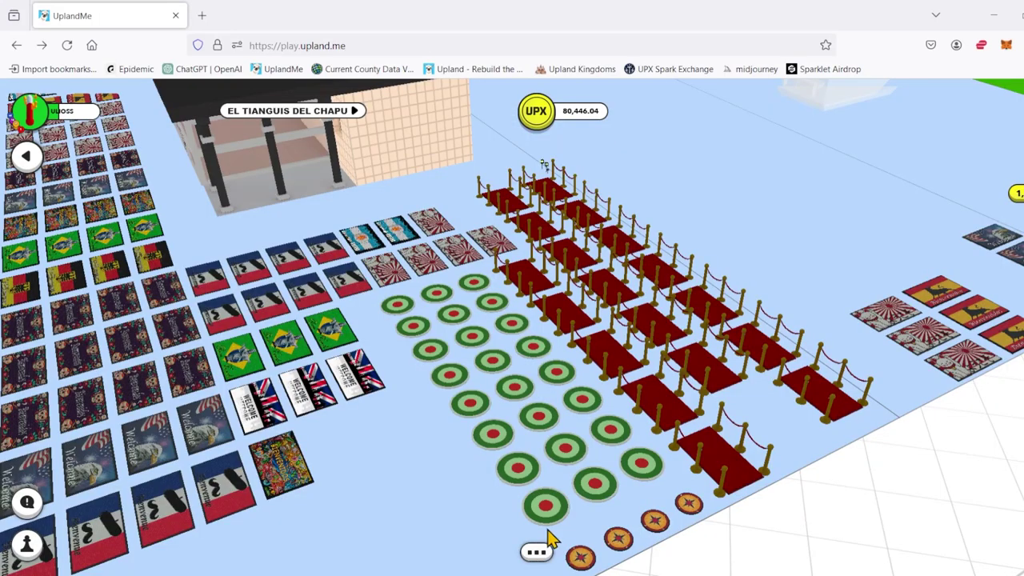
{"action": "left_click", "coordinate": [622, 545]}
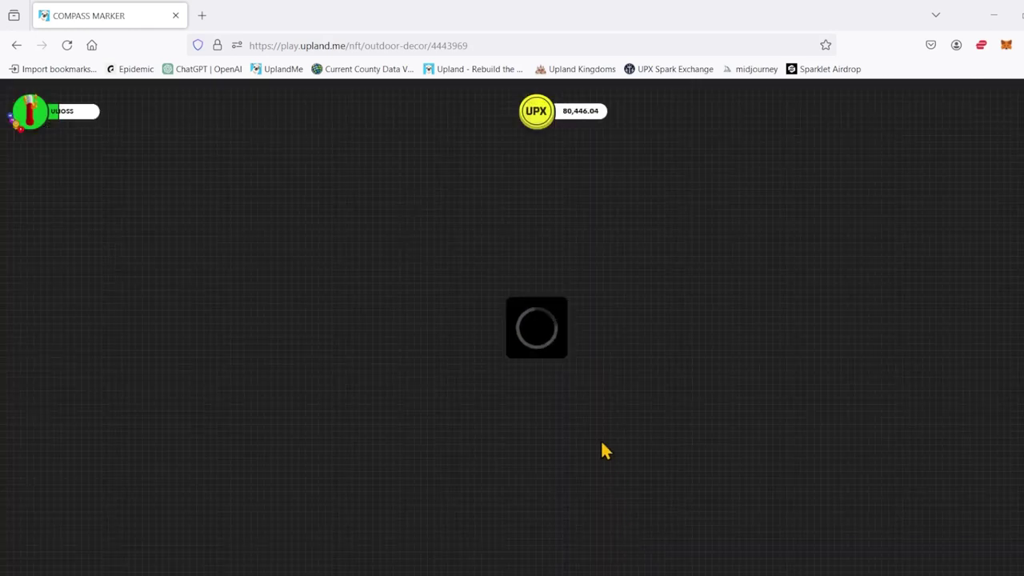
{"action": "mouse_move", "coordinate": [528, 358]}
{"action": "left_mouse_down"}
{"action": "mouse_move", "coordinate": [480, 343]}
{"action": "mouse_move", "coordinate": [611, 379]}
{"action": "mouse_move", "coordinate": [469, 365]}
{"action": "mouse_move", "coordinate": [487, 391]}
{"action": "mouse_move", "coordinate": [565, 418]}
{"action": "mouse_move", "coordinate": [536, 405]}
{"action": "left_mouse_up"}
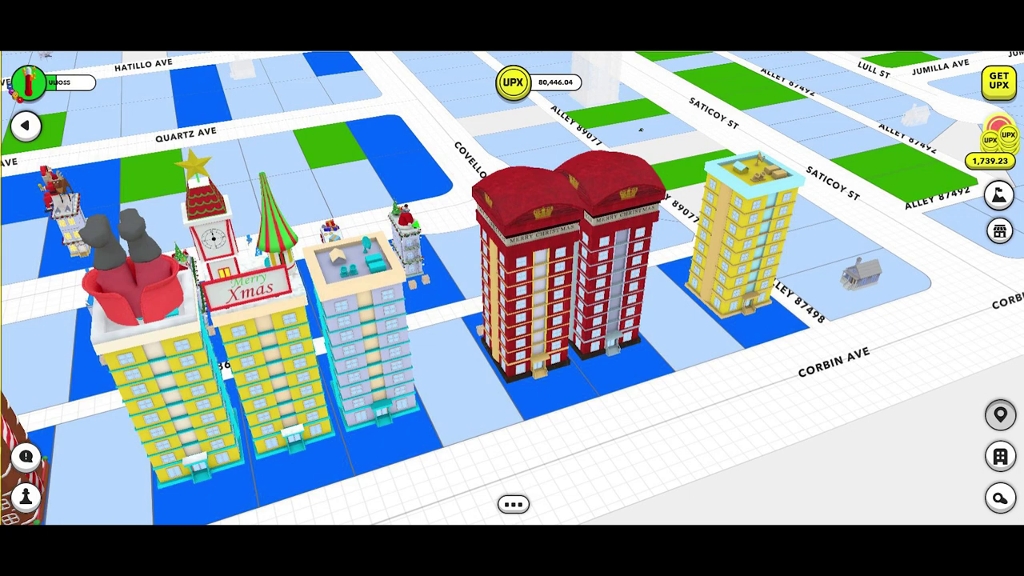
{"action": "left_click", "coordinate": [668, 373]}
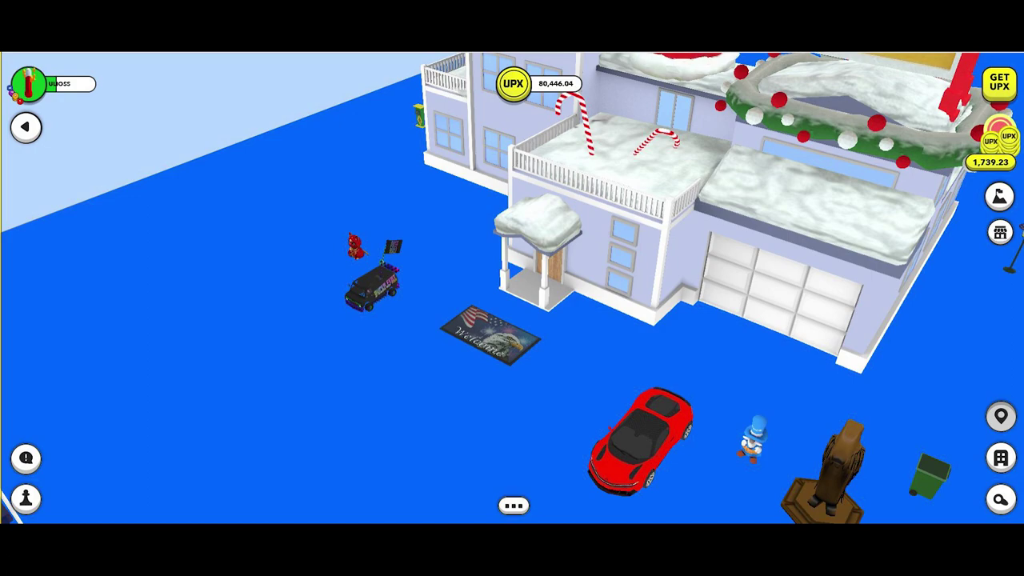
{"action": "key", "text": "Escape"}
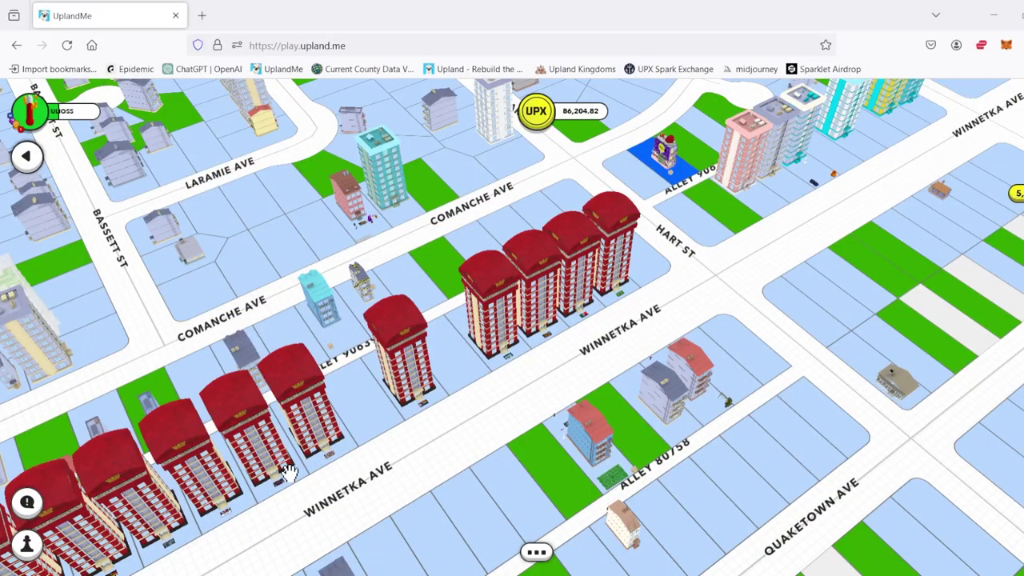
{"action": "left_click", "coordinate": [292, 480]}
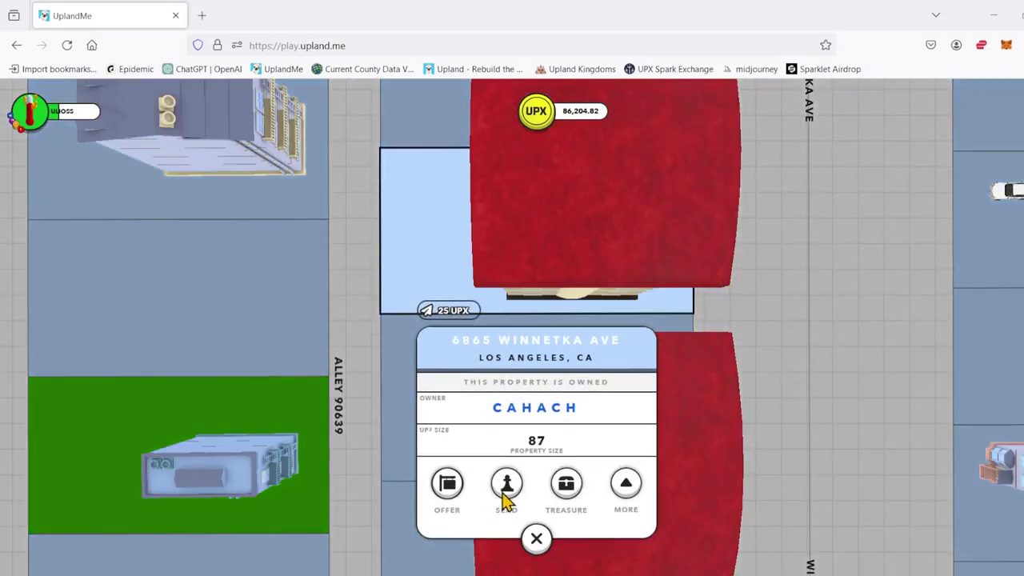
Step: Send the explorer to 6865 Winnetka Ave for 25 UPX and zoom around the spot
{"action": "left_click", "coordinate": [505, 496]}
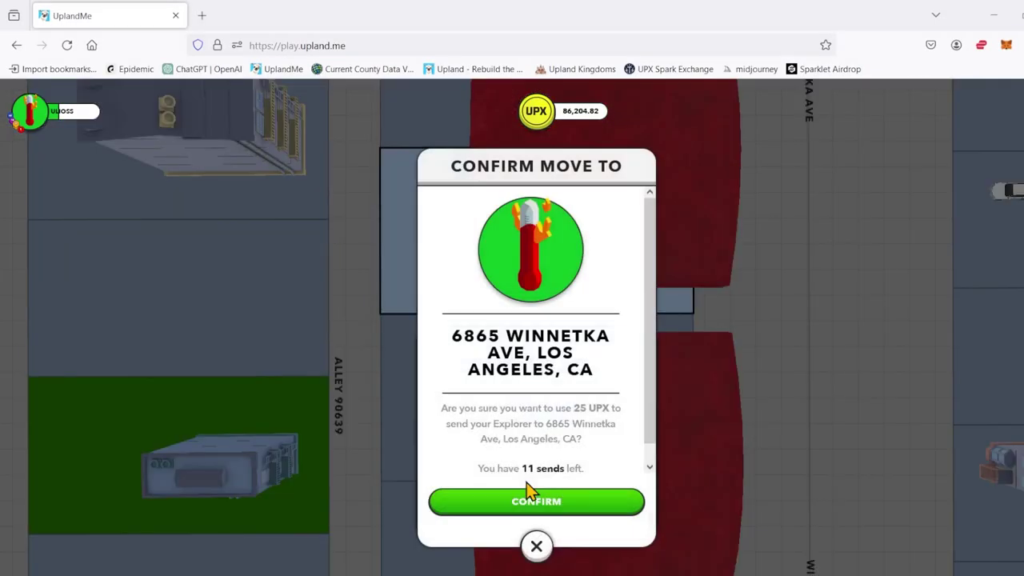
{"action": "left_click", "coordinate": [526, 493]}
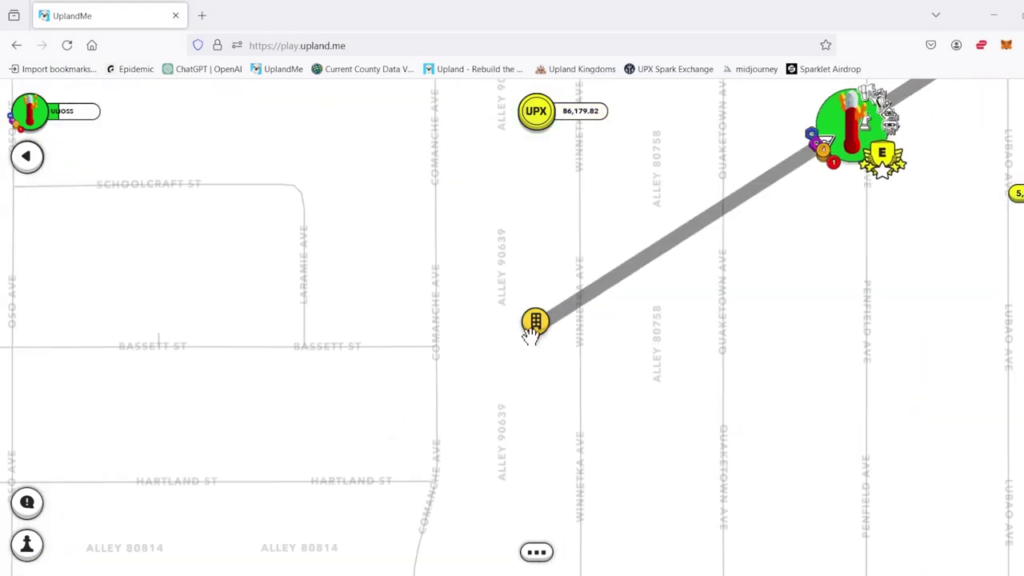
{"action": "scroll", "coordinate": [632, 320], "scroll_direction": "up", "scroll_amount": 2}
{"action": "scroll", "coordinate": [619, 352], "scroll_direction": "up", "scroll_amount": 2}
{"action": "scroll", "coordinate": [585, 354], "scroll_direction": "up", "scroll_amount": 2}
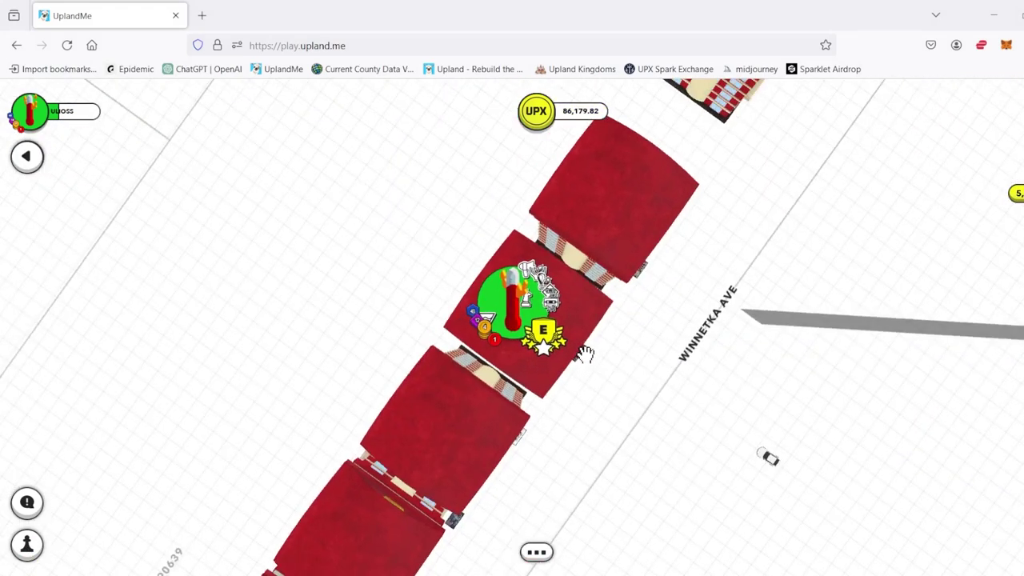
{"action": "scroll", "coordinate": [584, 354], "scroll_direction": "down", "scroll_amount": 2}
{"action": "scroll", "coordinate": [577, 347], "scroll_direction": "down", "scroll_amount": 2}
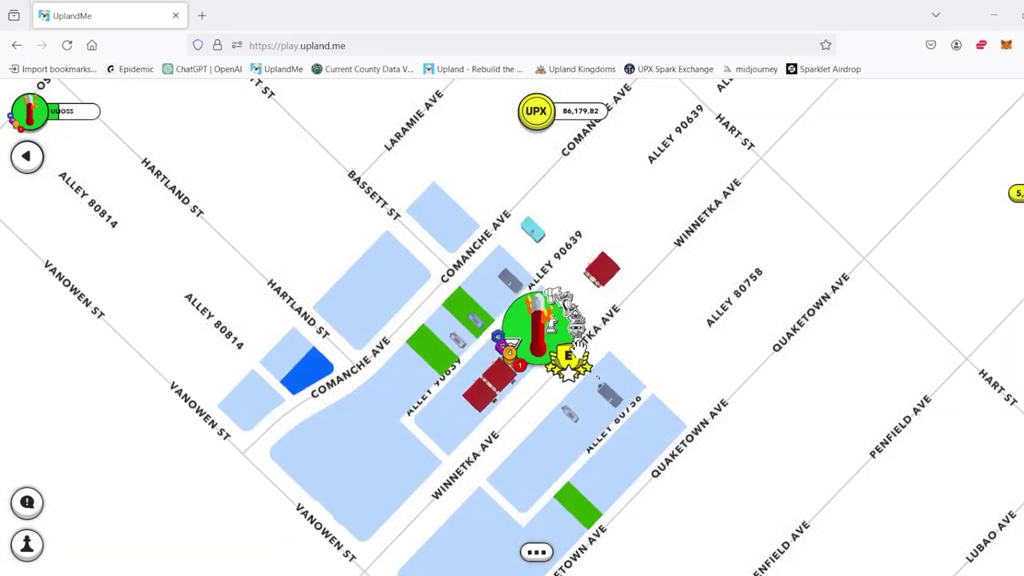
{"action": "scroll", "coordinate": [578, 347], "scroll_direction": "up", "scroll_amount": 2}
{"action": "scroll", "coordinate": [551, 352], "scroll_direction": "up", "scroll_amount": 2}
{"action": "scroll", "coordinate": [504, 351], "scroll_direction": "up", "scroll_amount": 2}
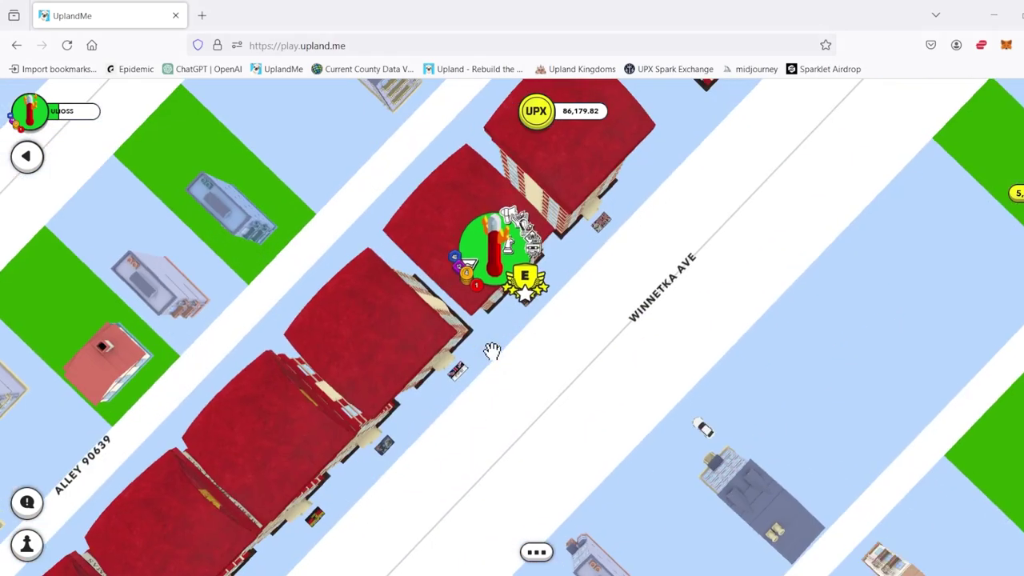
{"action": "scroll", "coordinate": [492, 350], "scroll_direction": "up", "scroll_amount": 2}
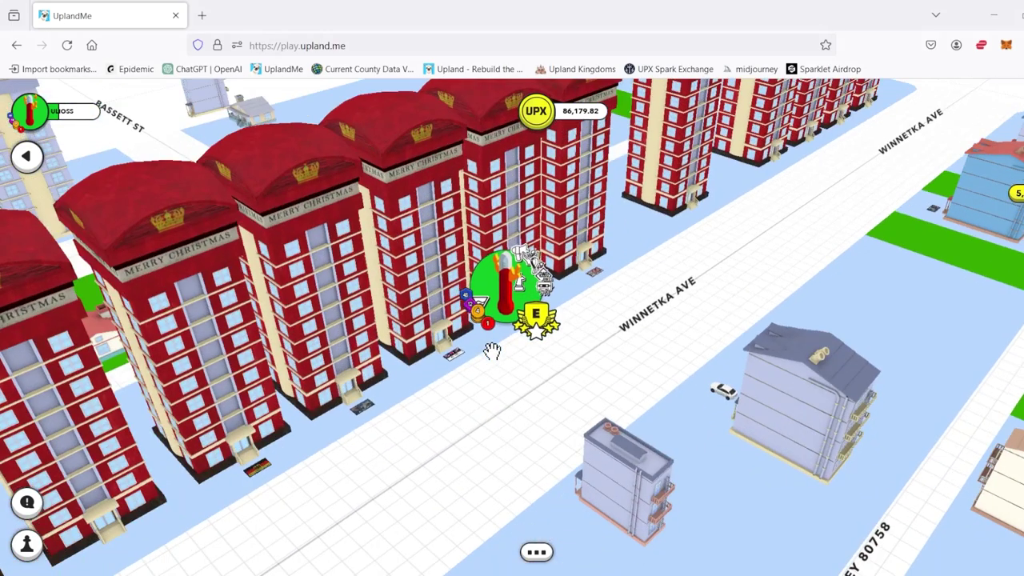
Step: Turn the 3D view so Winnetka Ave runs across, then view and close the owned red building's details
{"action": "mouse_move", "coordinate": [495, 359]}
{"action": "left_mouse_down"}
{"action": "mouse_move", "coordinate": [466, 357]}
{"action": "mouse_move", "coordinate": [414, 378]}
{"action": "left_mouse_up"}
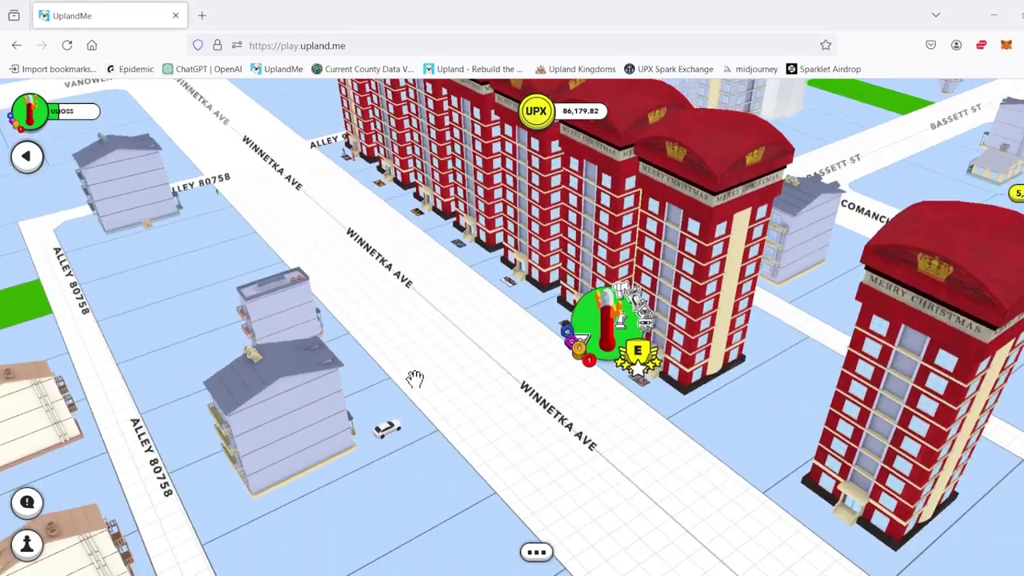
{"action": "left_click", "coordinate": [415, 378]}
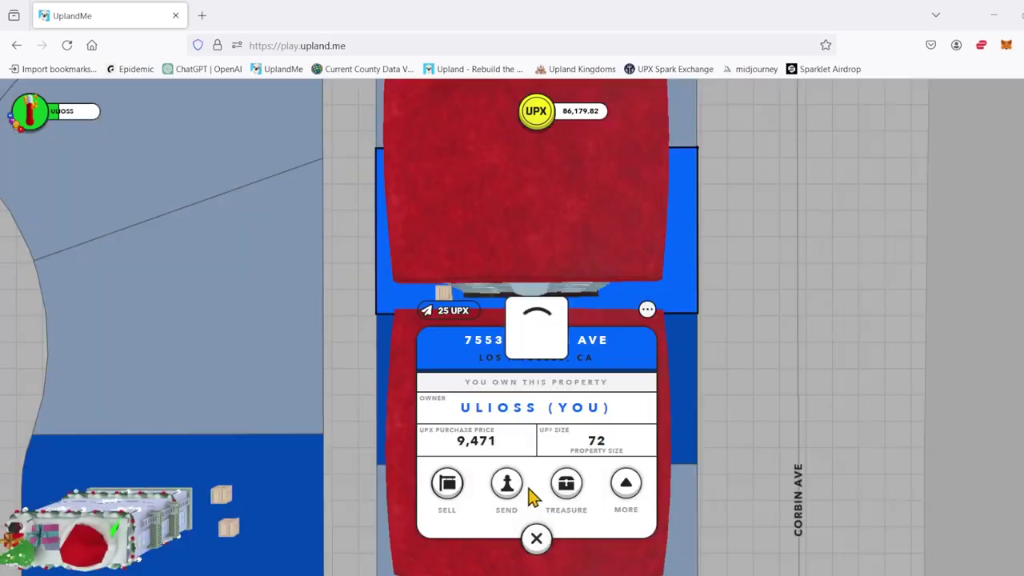
{"action": "left_click", "coordinate": [535, 538]}
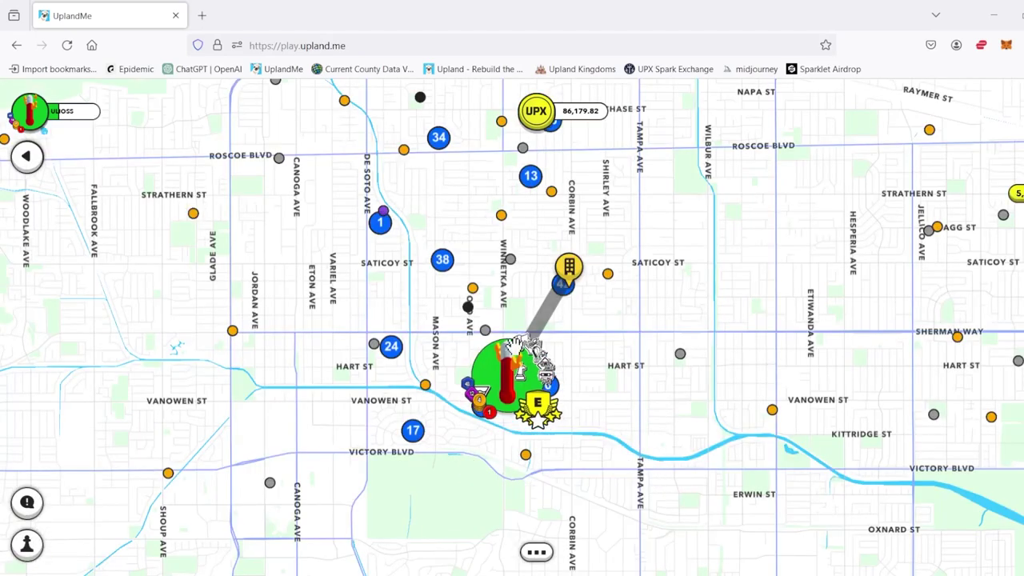
Step: Zoom across the map past El Tianguis del Chapu to Adornos Estructurales El Chapu on Tuxford St
{"action": "scroll", "coordinate": [526, 281], "scroll_direction": "up", "scroll_amount": 5}
{"action": "scroll", "coordinate": [534, 324], "scroll_direction": "up", "scroll_amount": 5}
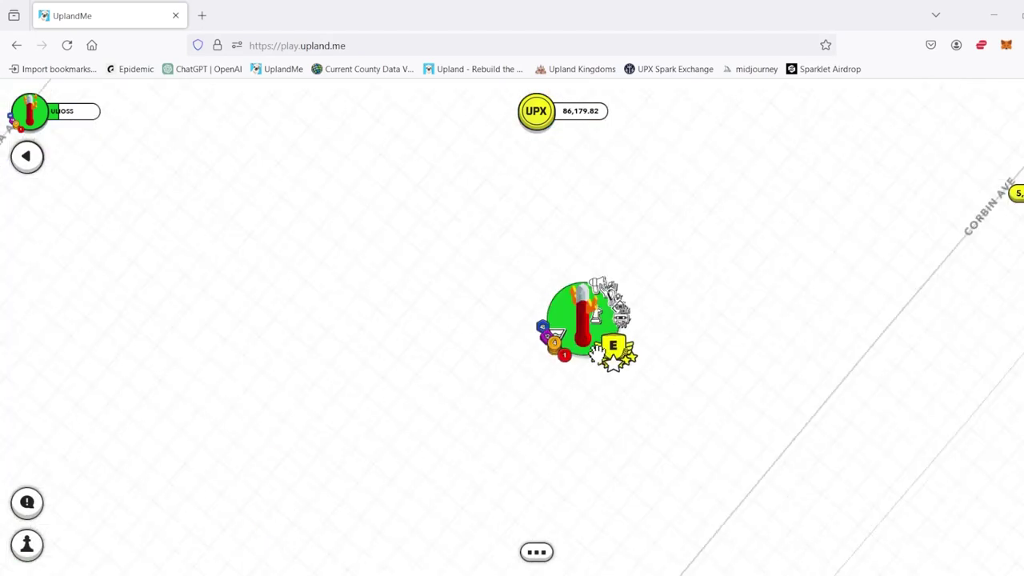
{"action": "scroll", "coordinate": [579, 345], "scroll_direction": "down", "scroll_amount": 5}
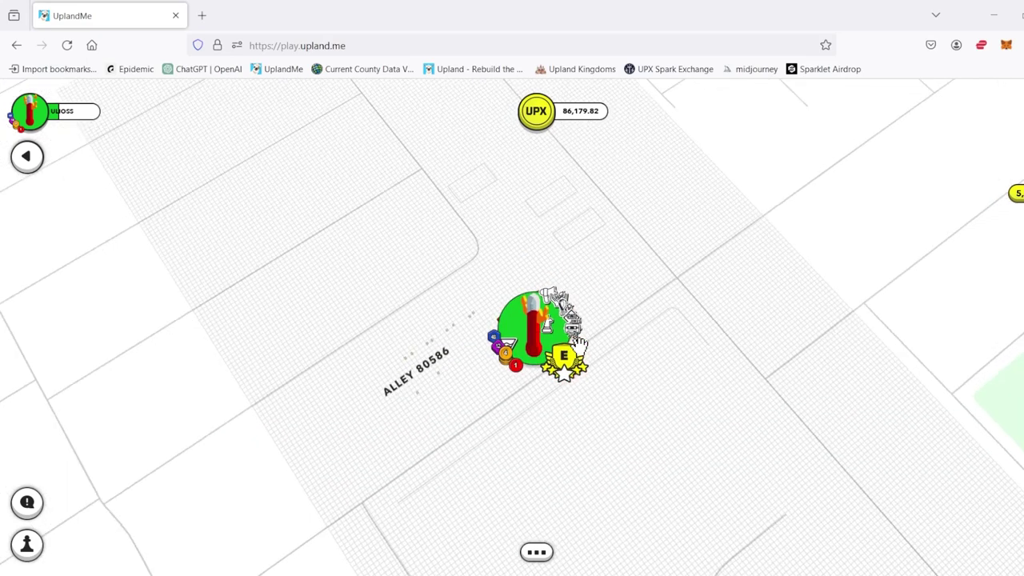
{"action": "scroll", "coordinate": [579, 346], "scroll_direction": "up", "scroll_amount": 5}
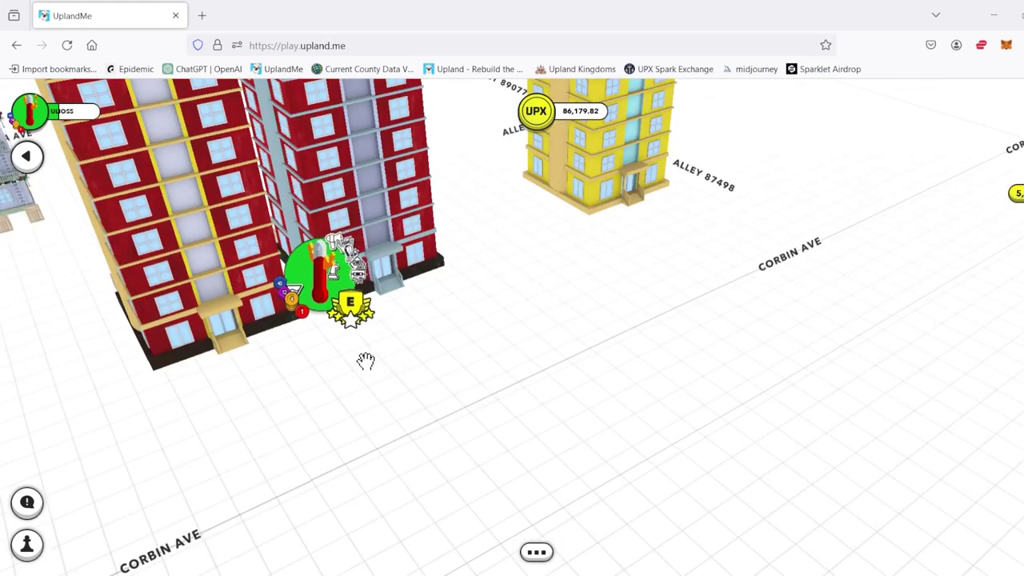
{"action": "scroll", "coordinate": [364, 368], "scroll_direction": "down", "scroll_amount": 3}
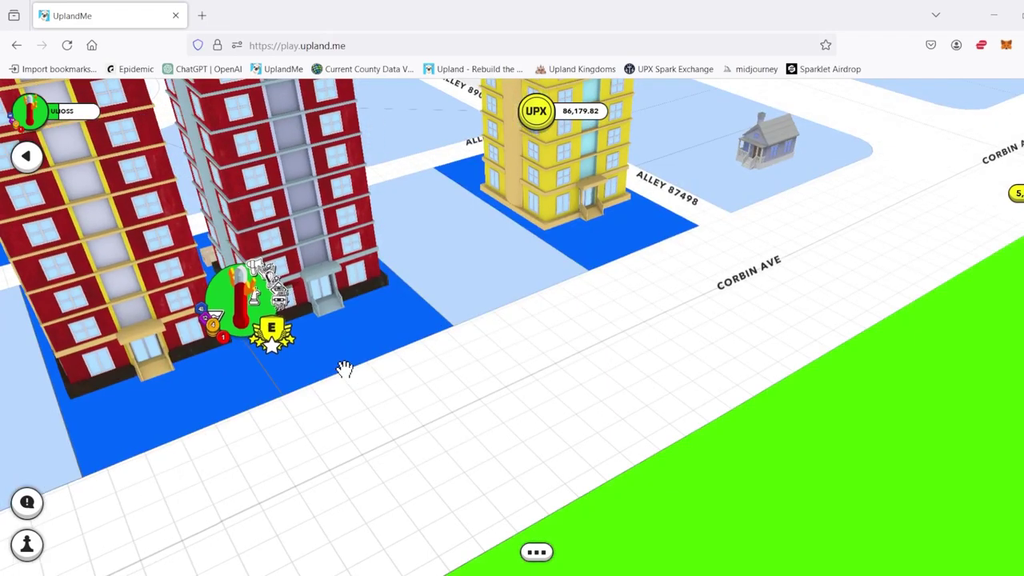
{"action": "scroll", "coordinate": [310, 380], "scroll_direction": "down", "scroll_amount": 2}
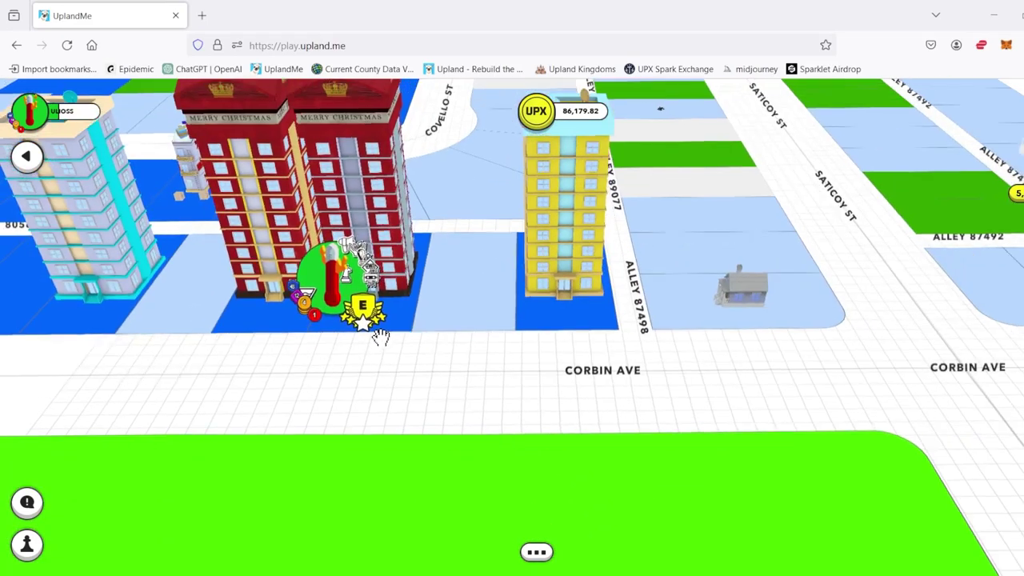
{"action": "scroll", "coordinate": [377, 336], "scroll_direction": "down", "scroll_amount": 1}
{"action": "scroll", "coordinate": [361, 343], "scroll_direction": "down", "scroll_amount": 2}
{"action": "scroll", "coordinate": [340, 349], "scroll_direction": "down", "scroll_amount": 1}
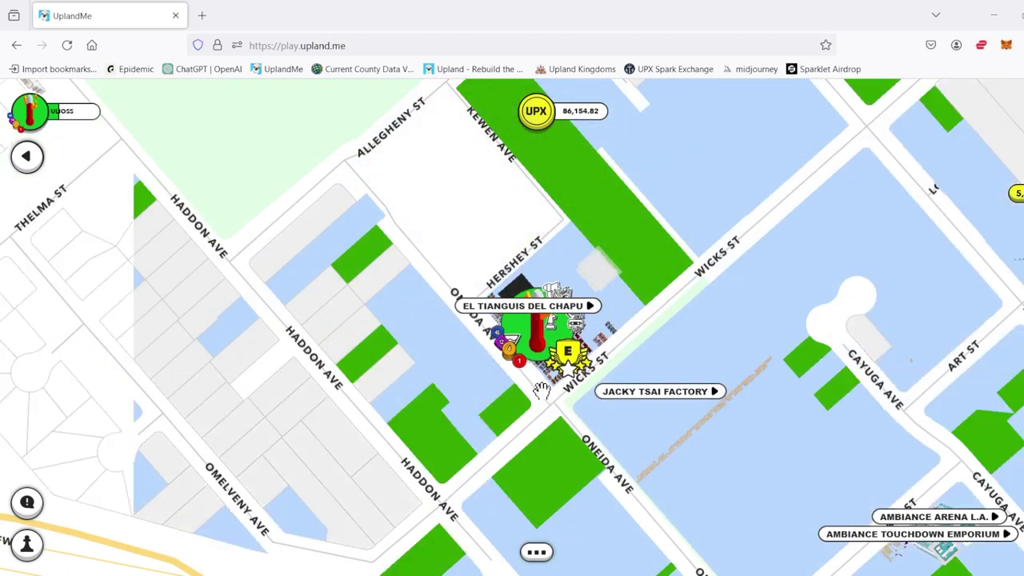
{"action": "scroll", "coordinate": [544, 390], "scroll_direction": "up", "scroll_amount": 1}
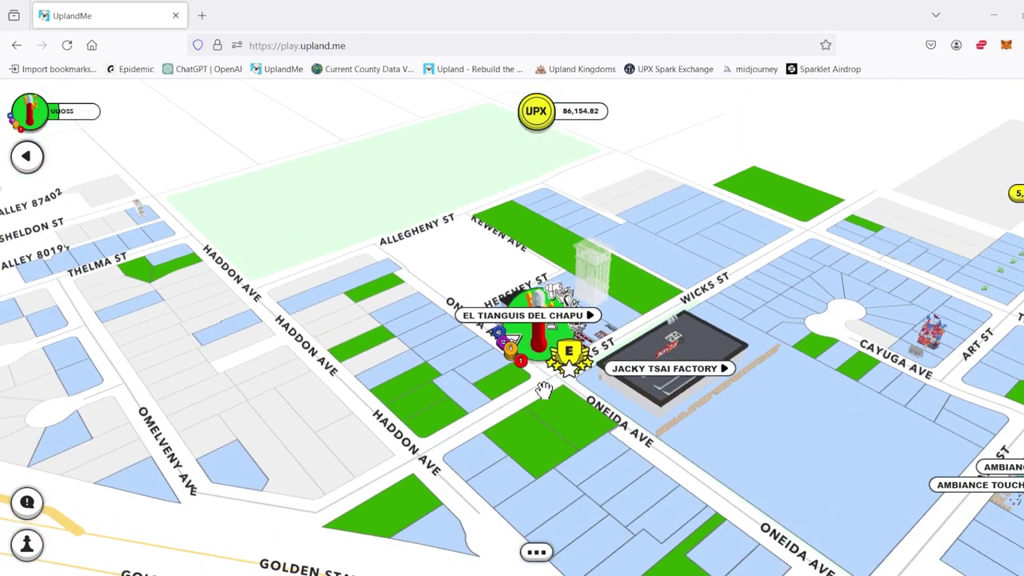
{"action": "scroll", "coordinate": [569, 334], "scroll_direction": "up", "scroll_amount": 2}
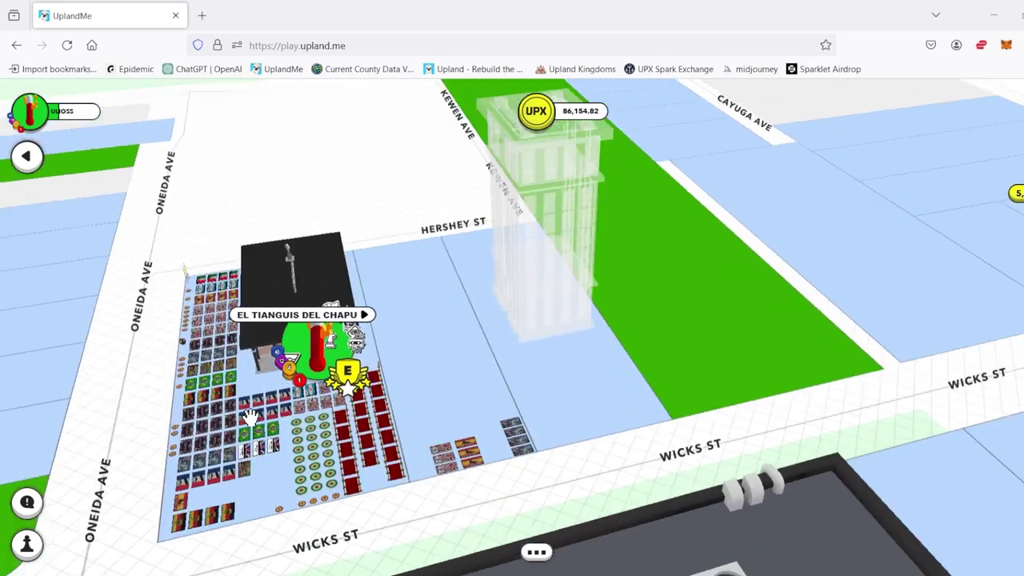
{"action": "scroll", "coordinate": [574, 376], "scroll_direction": "up", "scroll_amount": 3}
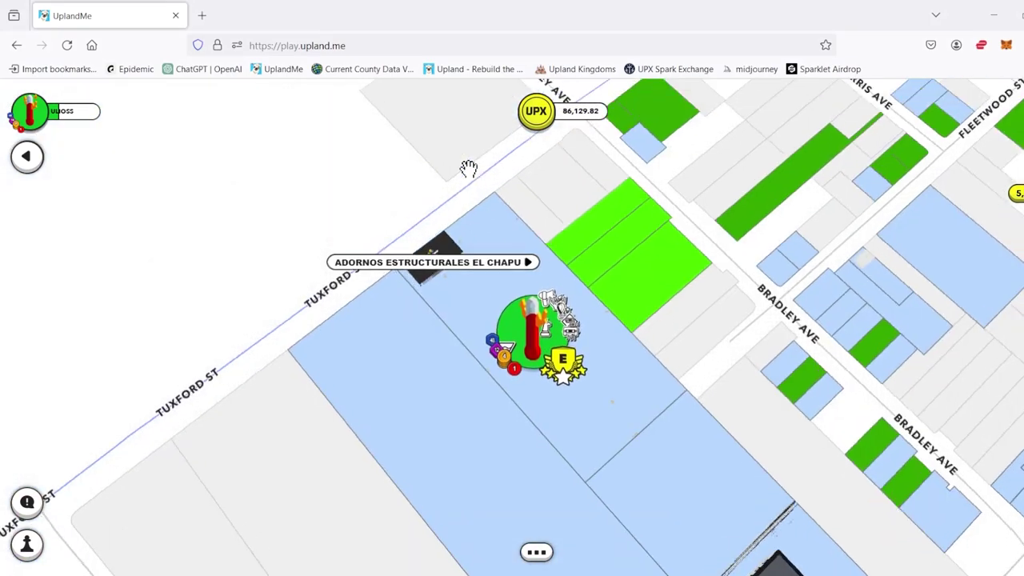
Step: Zoom into the plot to bring up the Decoraciones Winnetka Metaventure Setup card
{"action": "scroll", "coordinate": [472, 320], "scroll_direction": "up", "scroll_amount": 2}
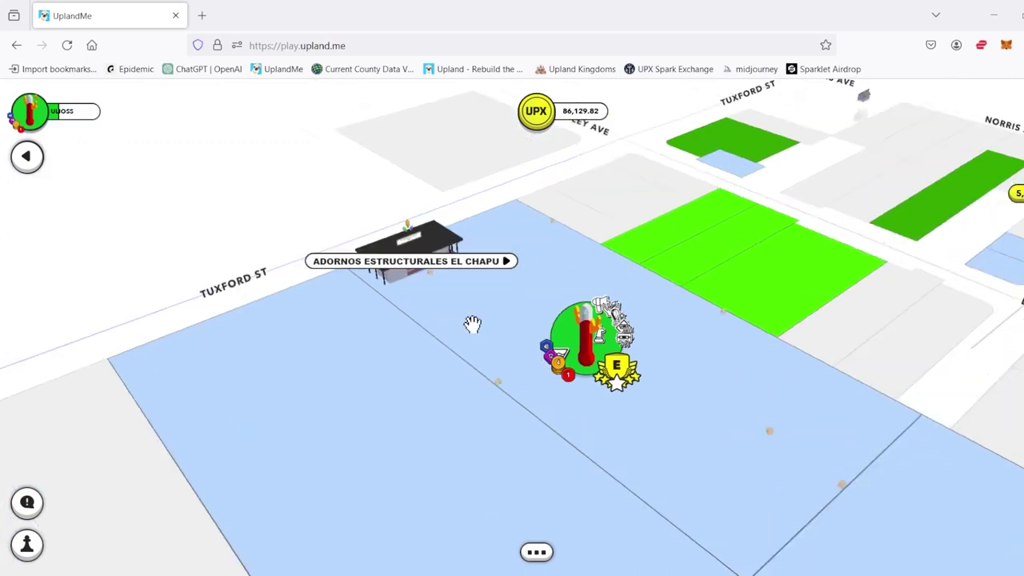
{"action": "scroll", "coordinate": [473, 308], "scroll_direction": "up", "scroll_amount": 1}
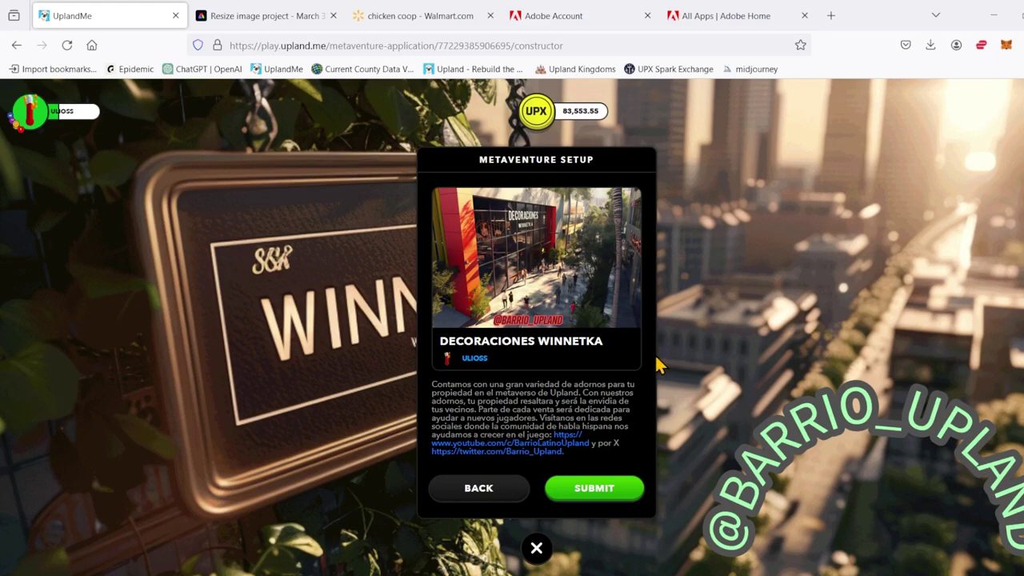
Step: Submit the Decoraciones Winnetka application, then review the Map Asset Showroom and Map Asset Factory histories
{"action": "left_click", "coordinate": [619, 497]}
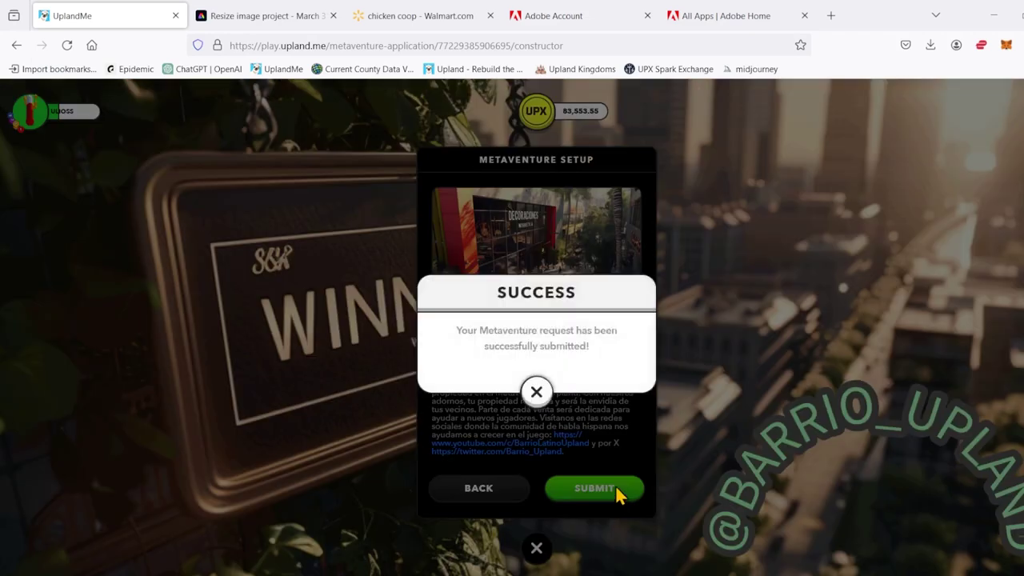
{"action": "left_click", "coordinate": [537, 395]}
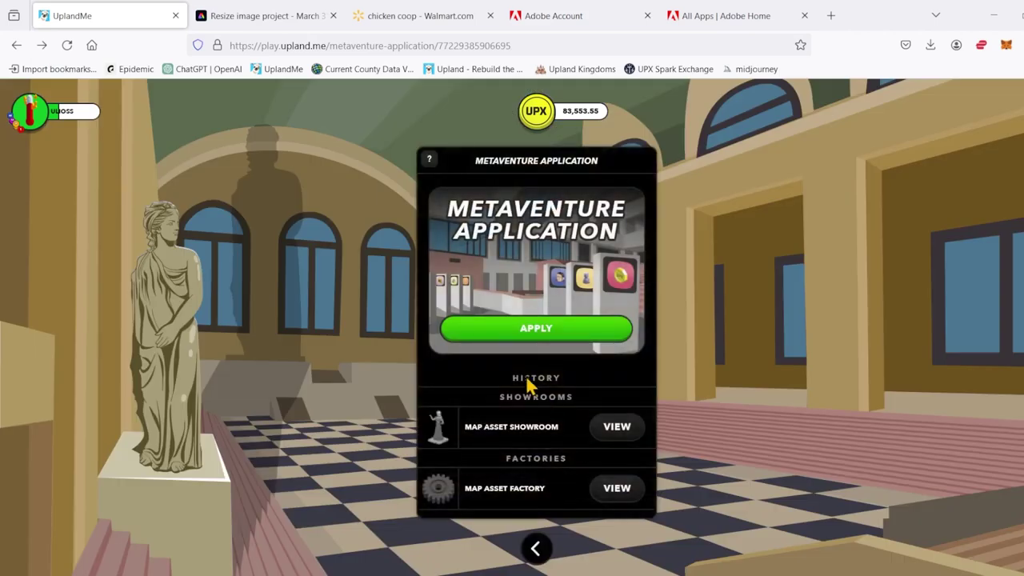
{"action": "left_click", "coordinate": [617, 428]}
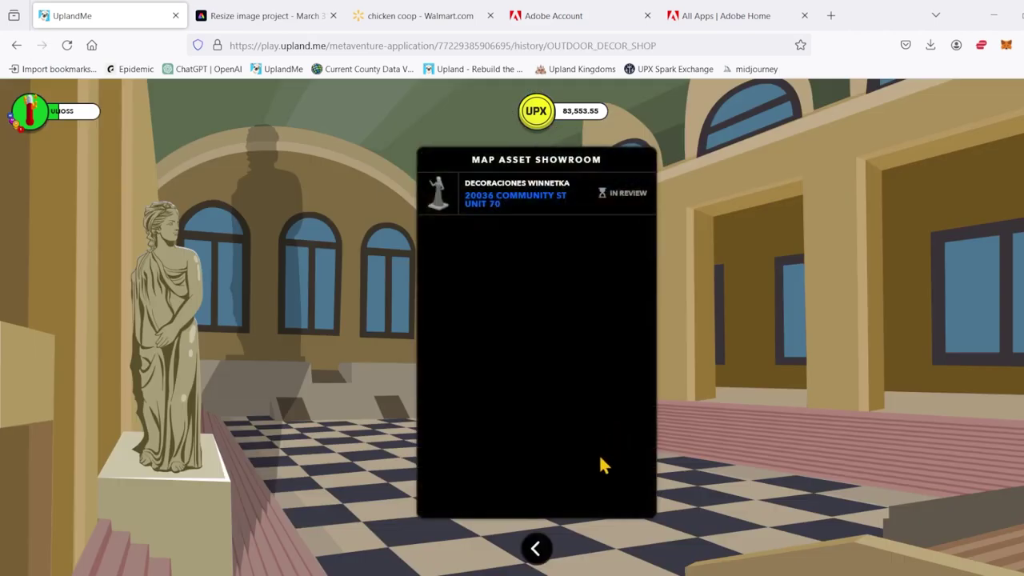
{"action": "left_click", "coordinate": [536, 560]}
{"action": "left_click", "coordinate": [616, 490]}
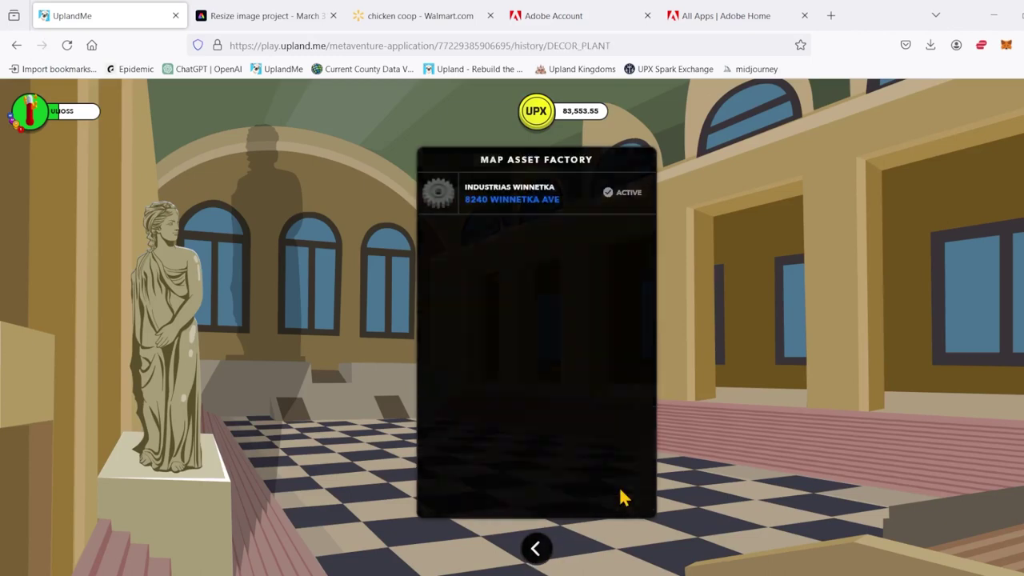
{"action": "left_click", "coordinate": [539, 551]}
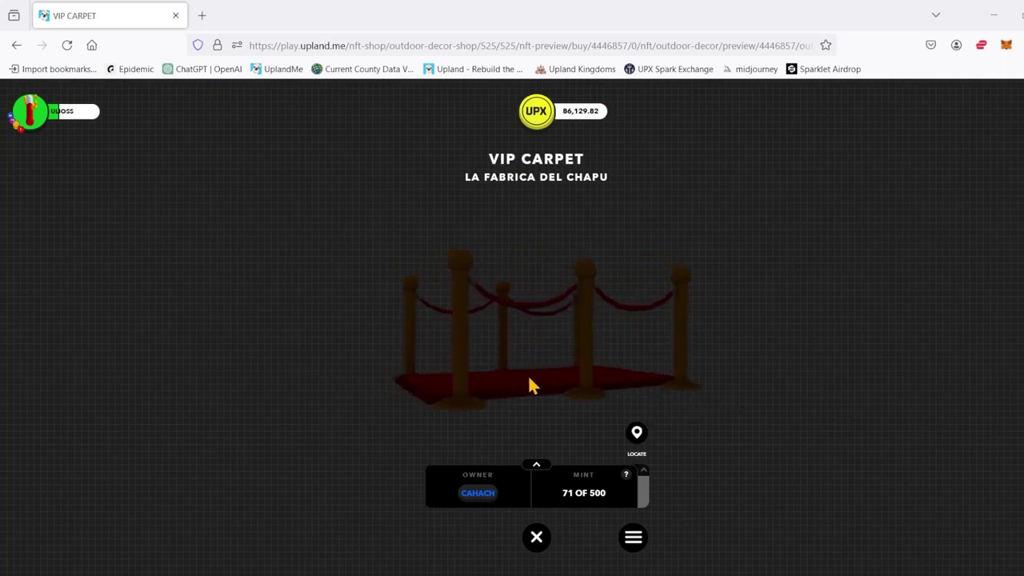
Step: Close the VIP Carpet card and preview the Compass Marker and Spain Carpet shop items
{"action": "left_click", "coordinate": [536, 541]}
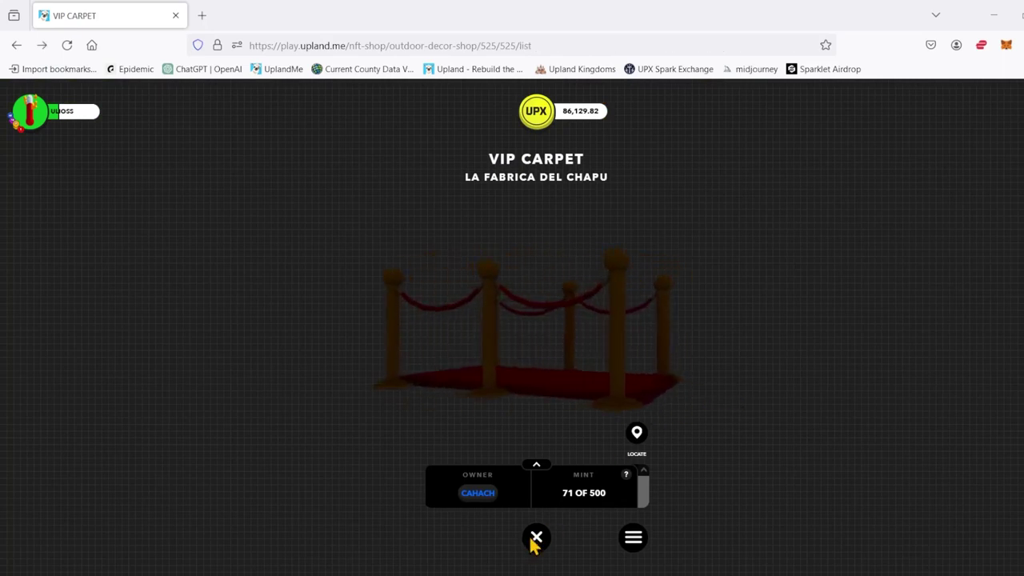
{"action": "scroll", "coordinate": [564, 439], "scroll_direction": "down", "scroll_amount": 2}
{"action": "scroll", "coordinate": [565, 430], "scroll_direction": "down", "scroll_amount": 2}
{"action": "scroll", "coordinate": [564, 430], "scroll_direction": "down", "scroll_amount": 3}
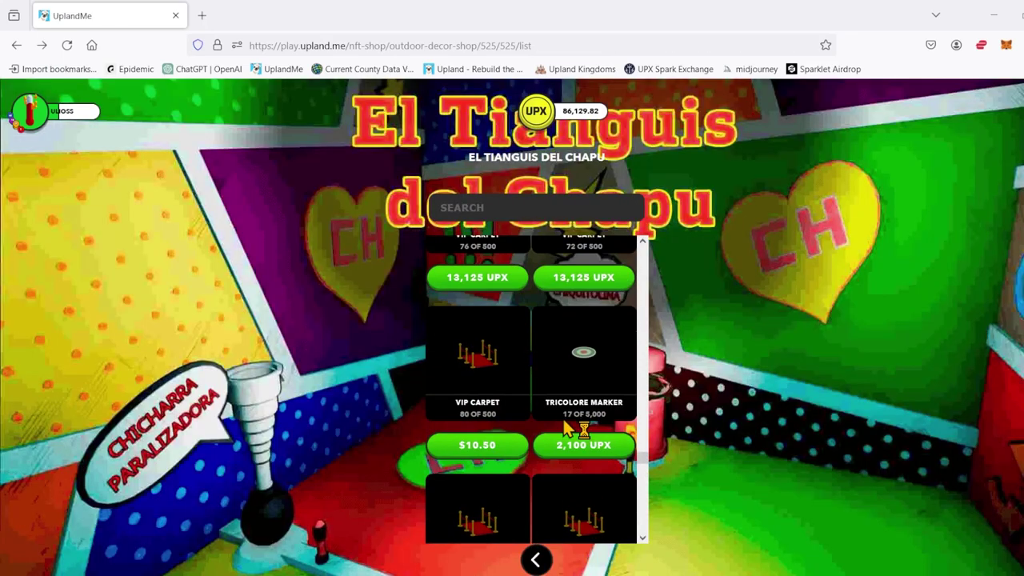
{"action": "scroll", "coordinate": [564, 430], "scroll_direction": "down", "scroll_amount": 3}
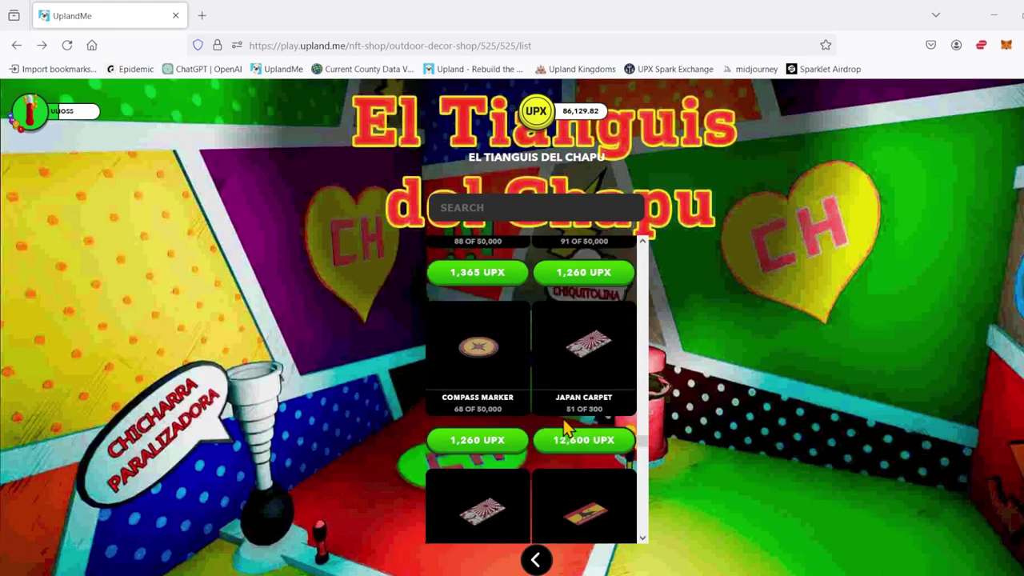
{"action": "left_click", "coordinate": [480, 352]}
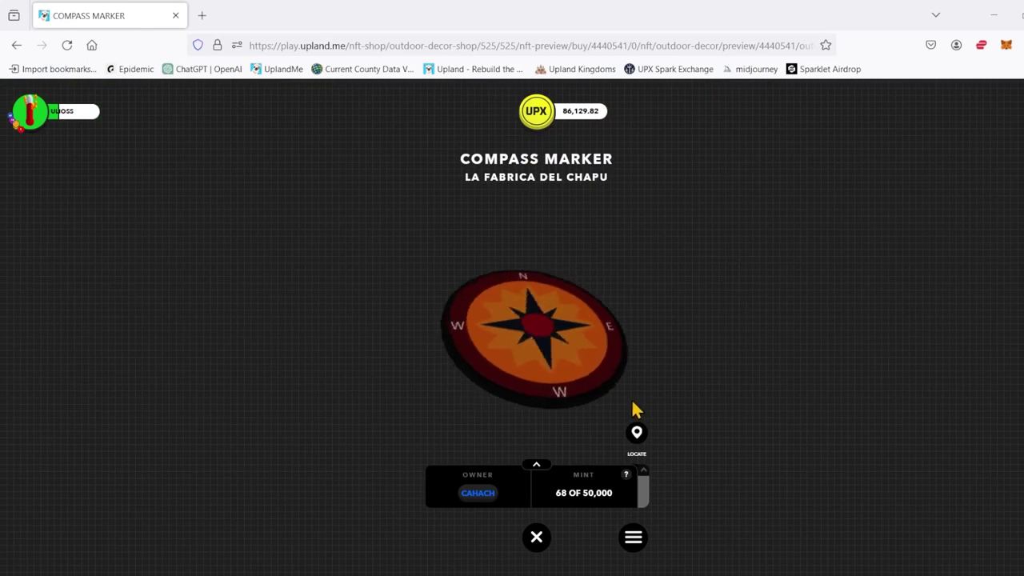
{"action": "left_click", "coordinate": [536, 540]}
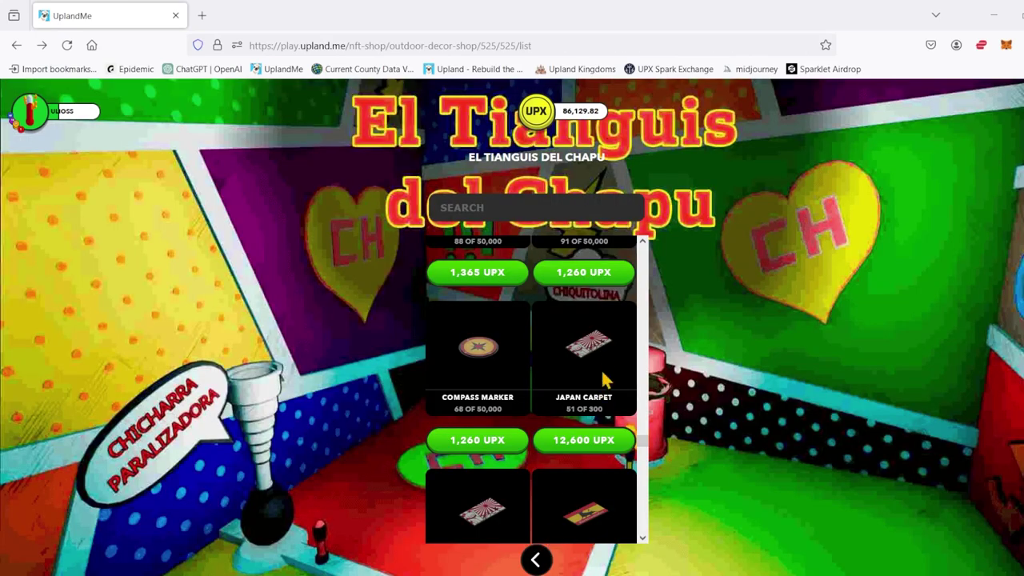
{"action": "left_click", "coordinate": [584, 521]}
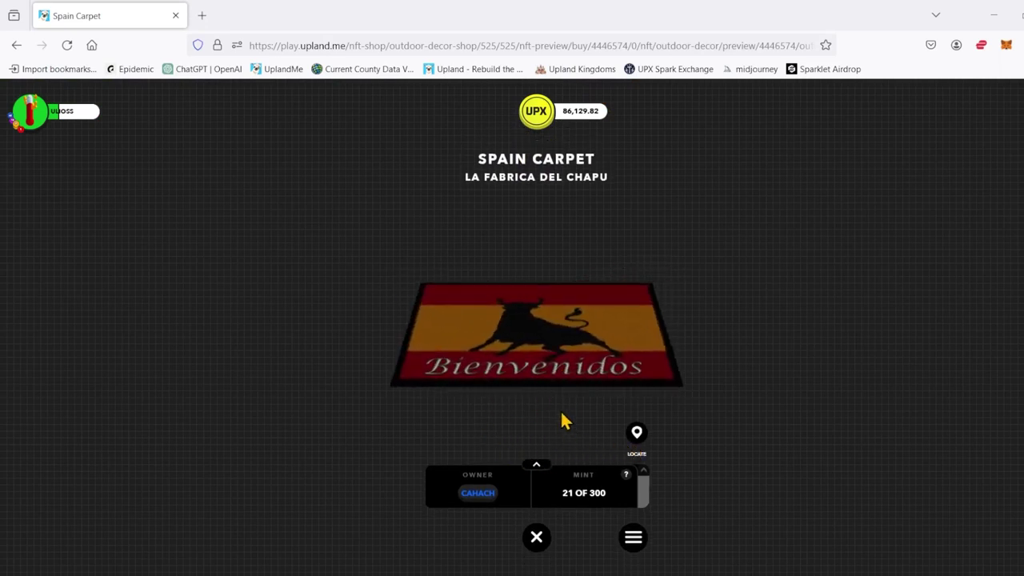
{"action": "left_click", "coordinate": [536, 537]}
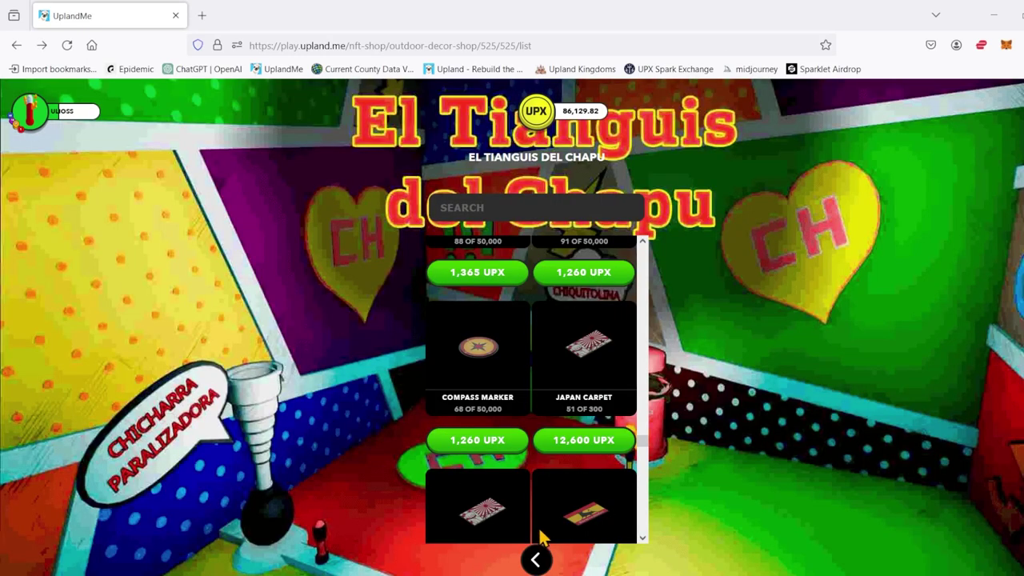